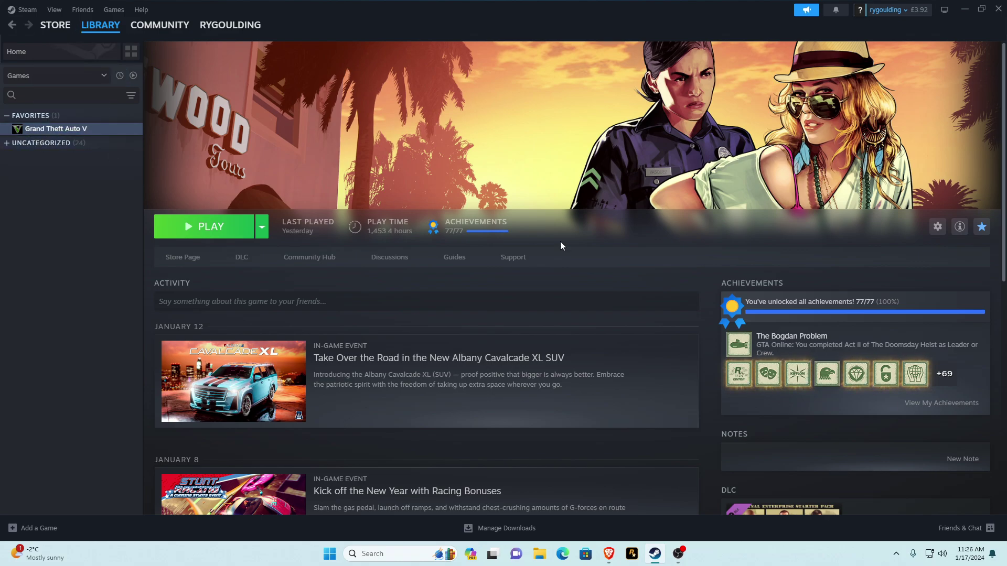
# - Open Grand Theft Auto V's local files via Steam's Manage > Browse local files, then minimize Steam
pyautogui.click(941, 232)
pyautogui.moveTo(874, 281)
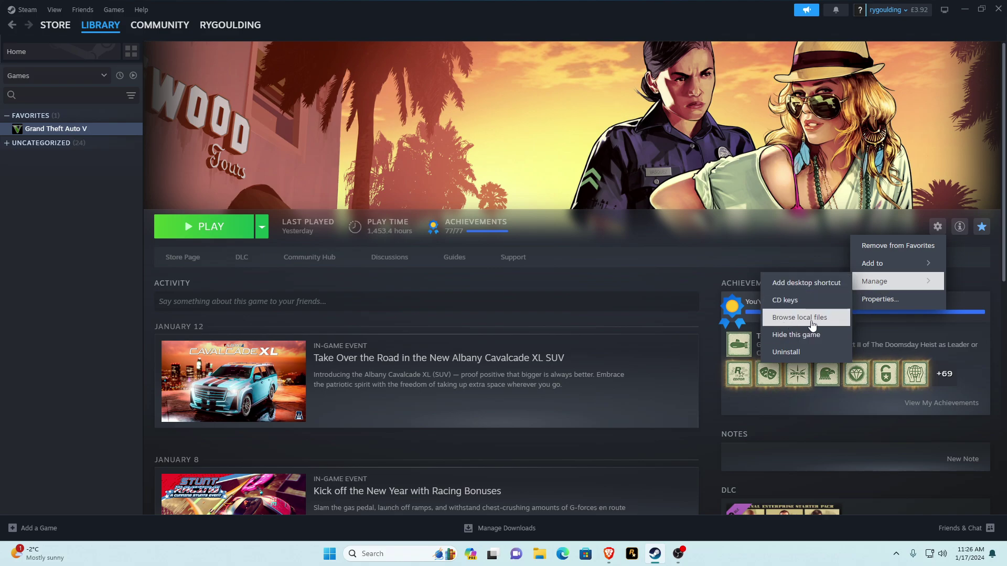
pyautogui.click(806, 320)
pyautogui.click(965, 7)
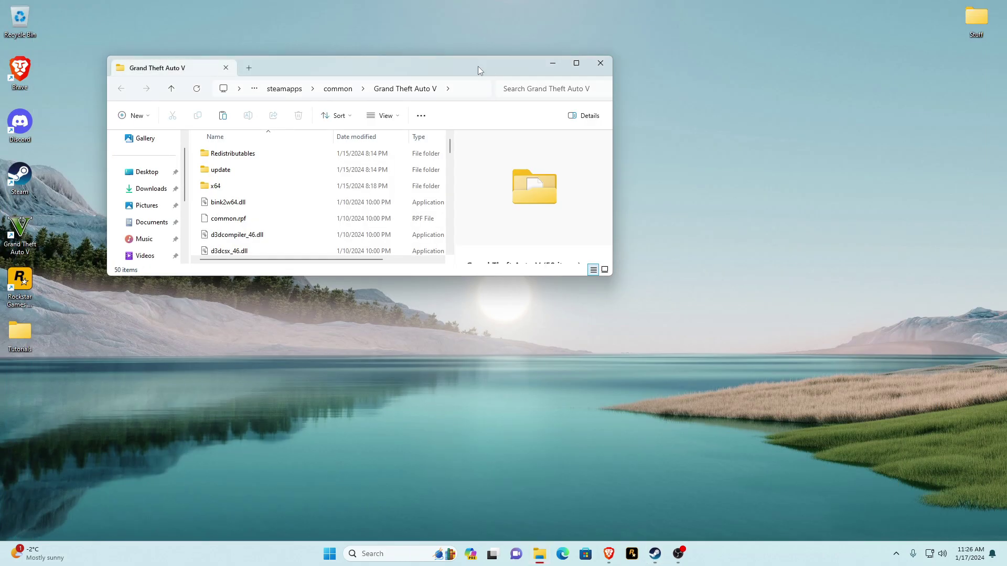
# - Move the Grand Theft Auto V Explorer window to the top-left and maximize it
pyautogui.moveTo(477, 66); pyautogui.dragTo(368, 81)
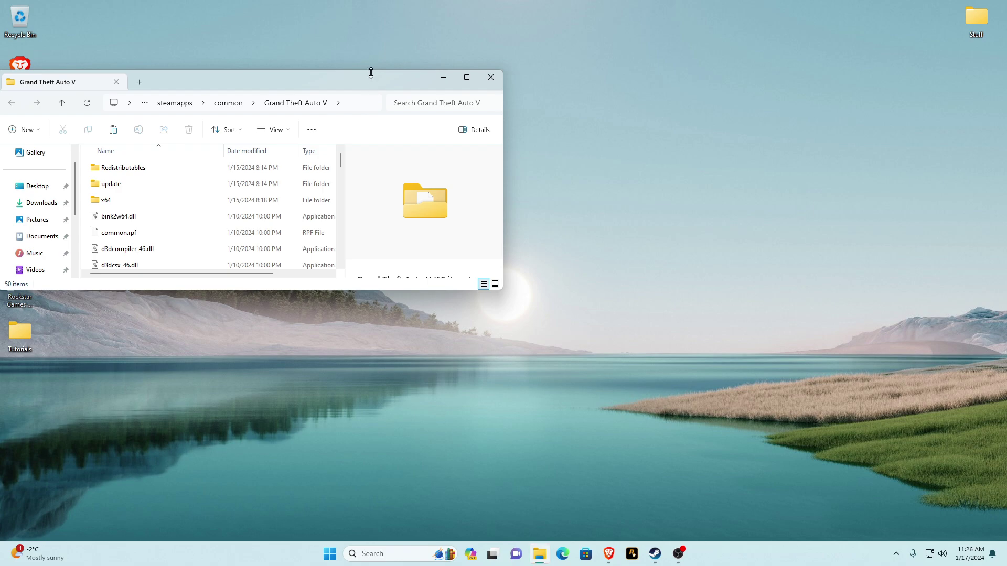
pyautogui.doubleClick(371, 72)
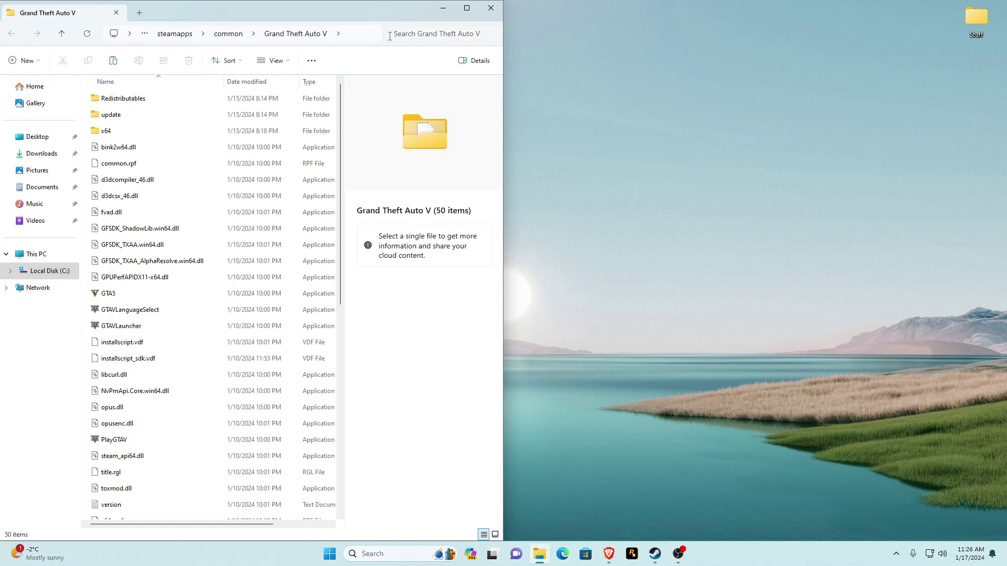
pyautogui.click(466, 10)
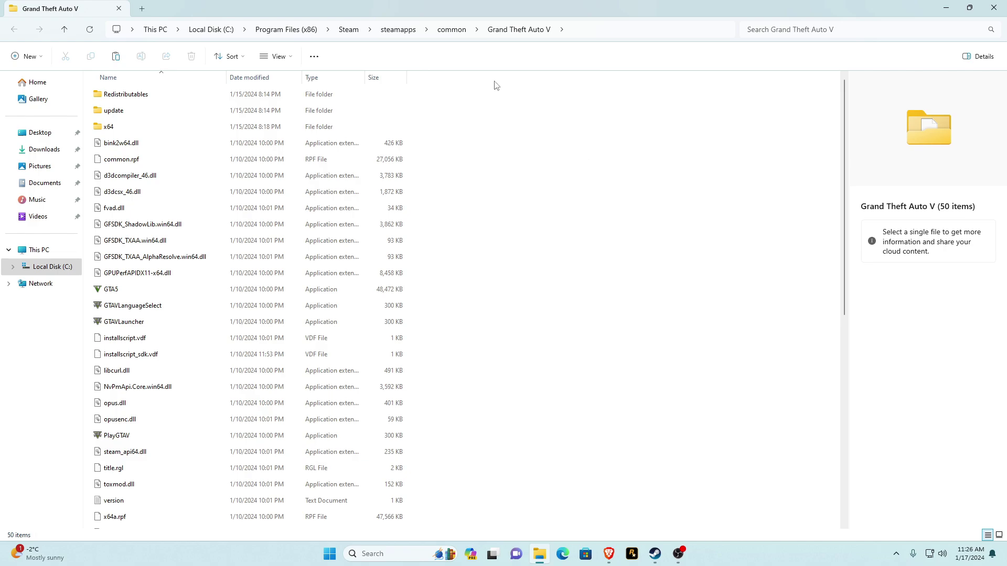
# - Go up to the common folder and look over the Grand Theft Auto V folders there
pyautogui.click(451, 30)
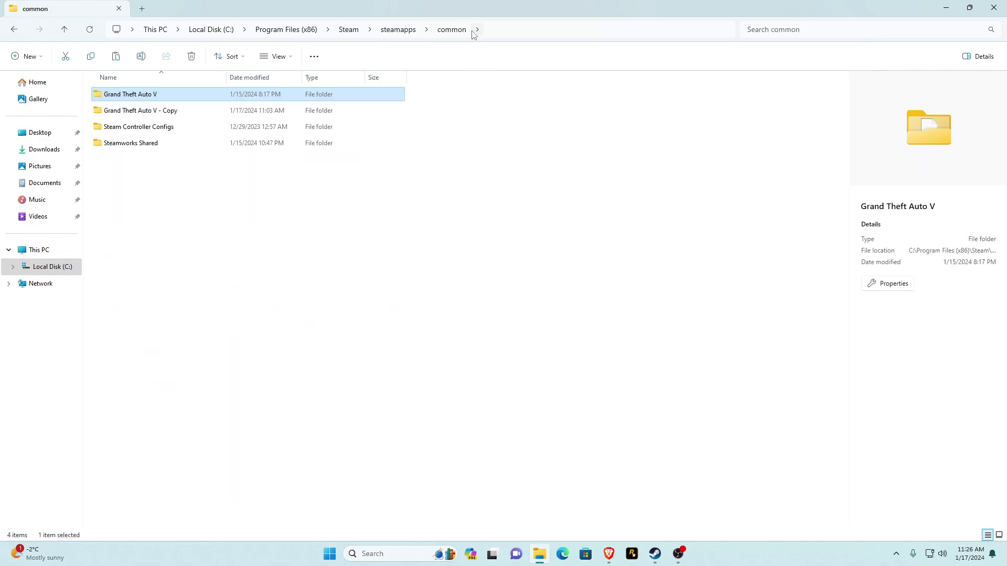
pyautogui.click(257, 229)
pyautogui.click(167, 117)
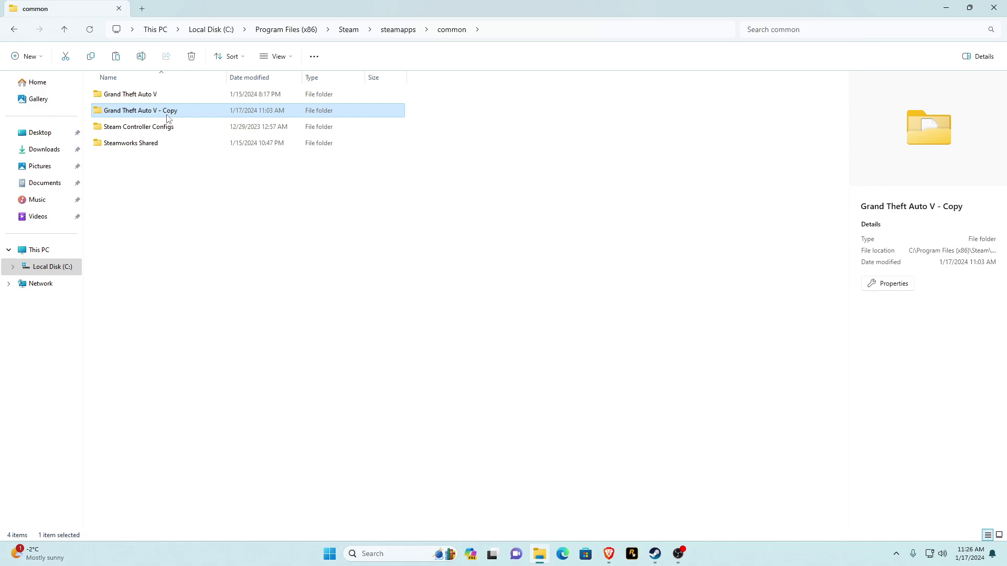
pyautogui.click(192, 190)
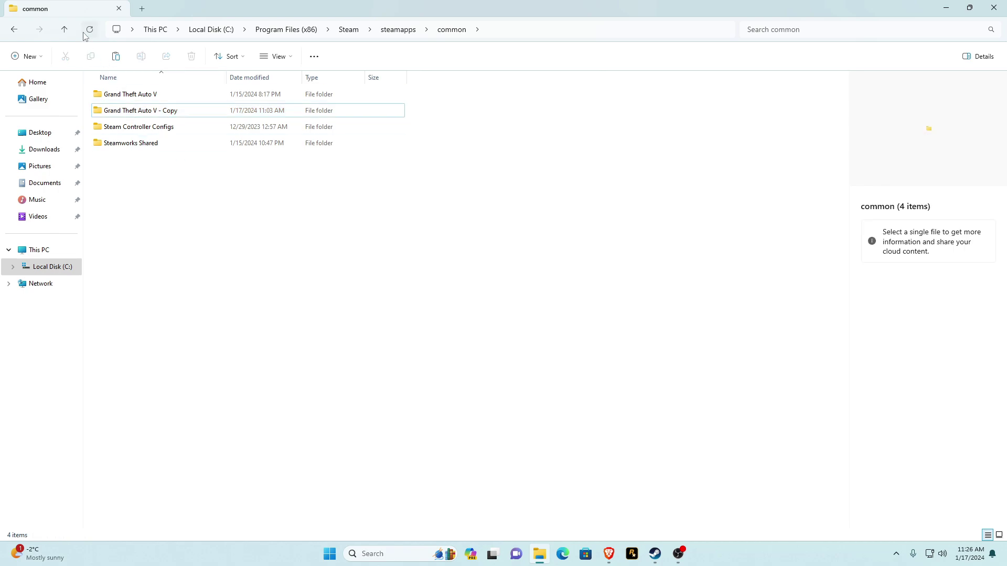
pyautogui.click(143, 97)
pyautogui.click(167, 190)
pyautogui.rightClick(166, 188)
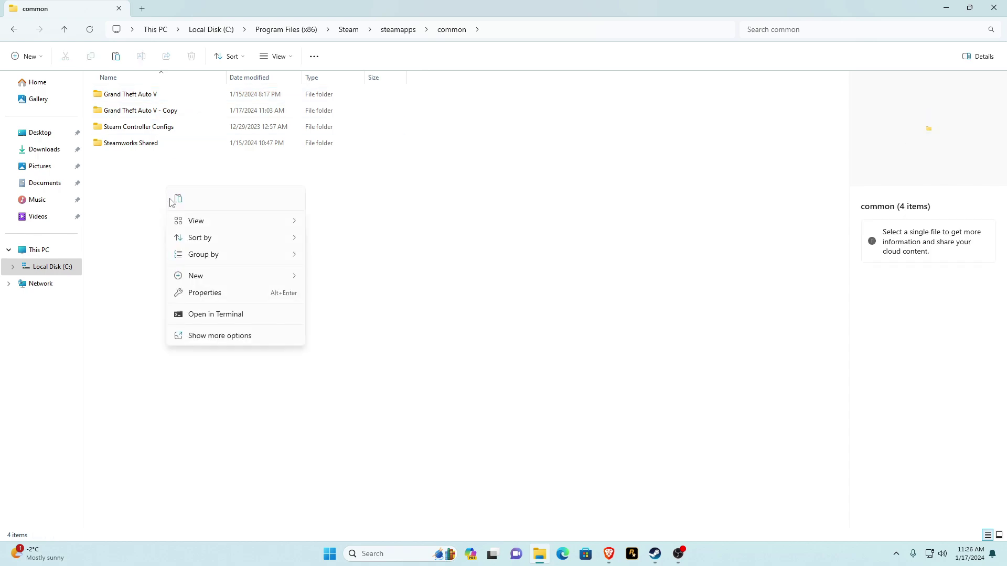
pyautogui.click(124, 267)
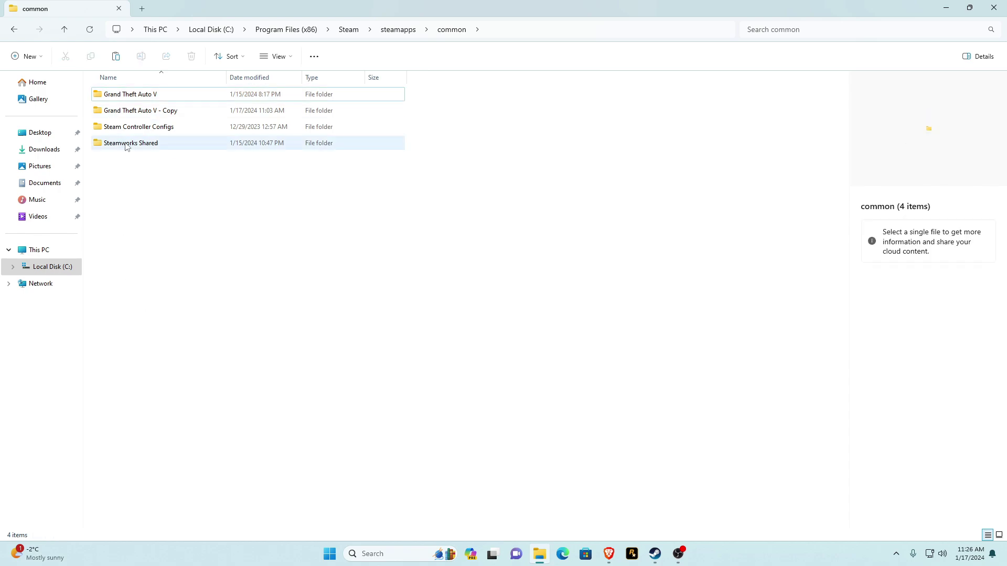
# - Copy the Grand Theft Auto V folder through Show more options > Copy
pyautogui.click(142, 97)
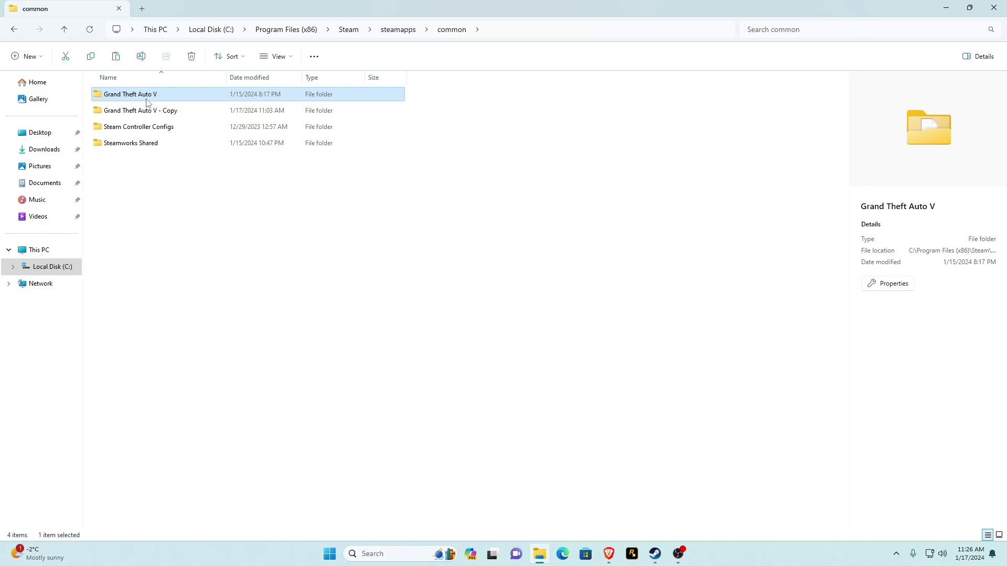
pyautogui.rightClick(146, 98)
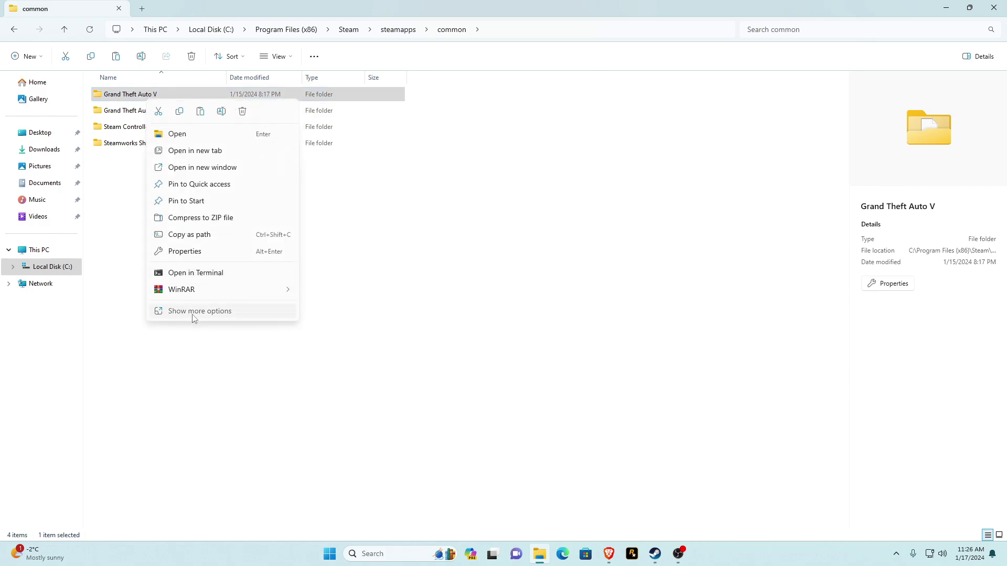
pyautogui.click(194, 312)
pyautogui.click(195, 302)
pyautogui.click(179, 275)
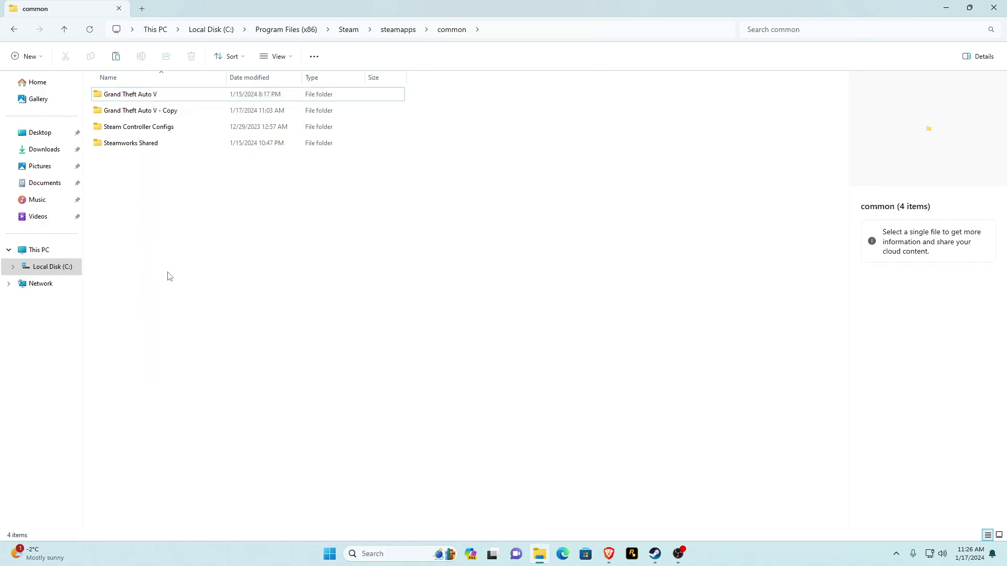
pyautogui.rightClick(142, 245)
pyautogui.click(190, 394)
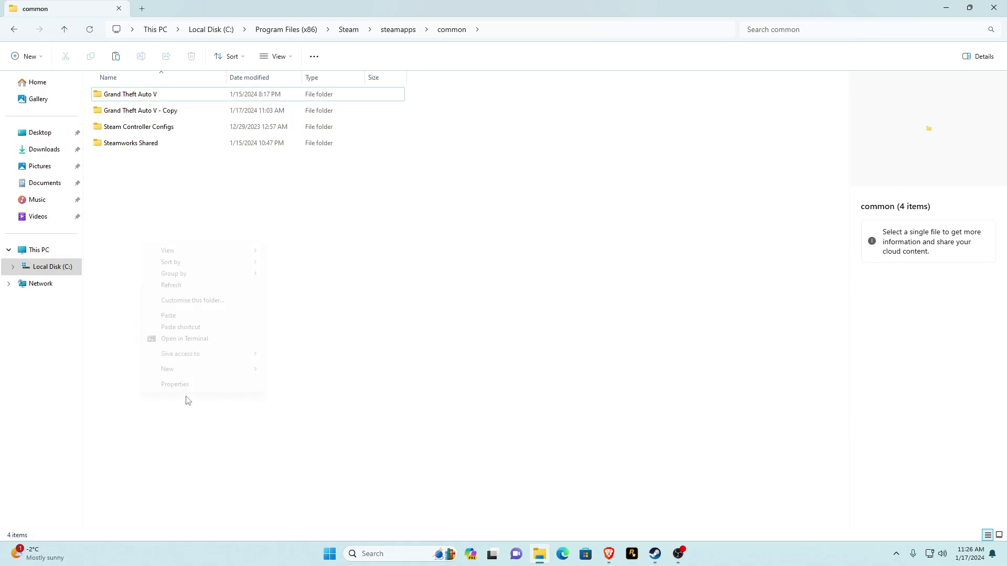
pyautogui.click(138, 223)
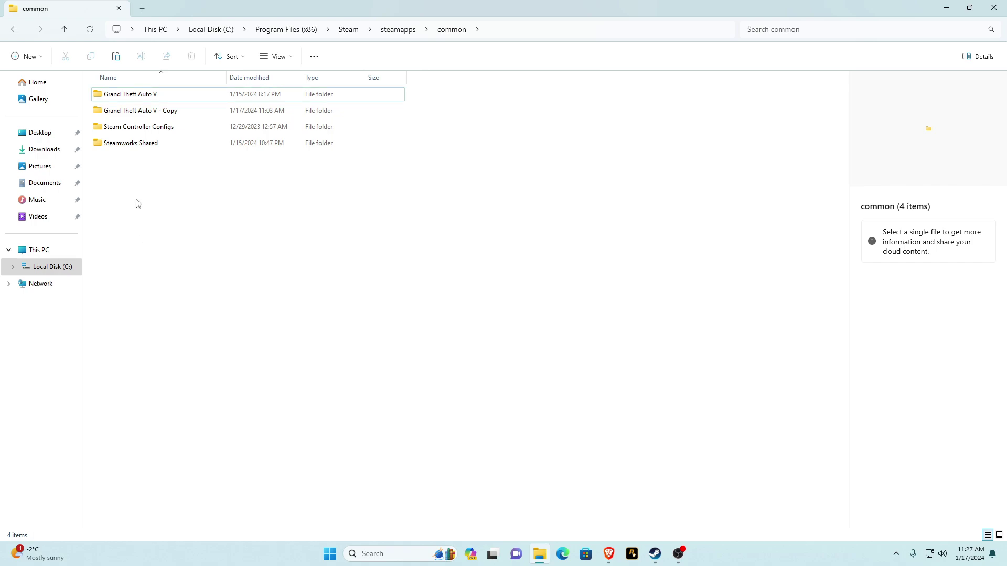
pyautogui.click(155, 111)
pyautogui.click(175, 197)
# - Pin the common folder to Quick access and reopen Grand Theft Auto V from it
pyautogui.click(398, 29)
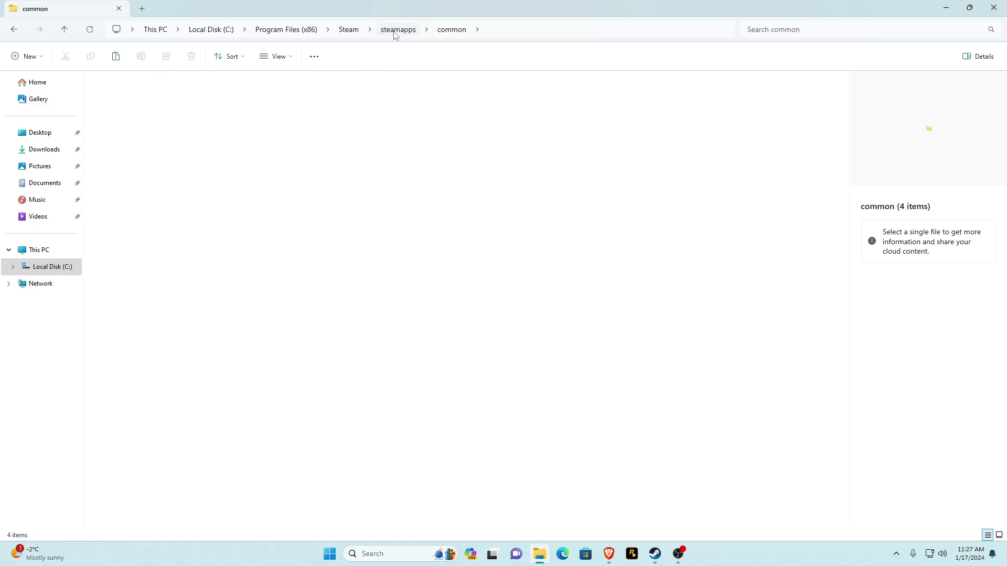
pyautogui.click(286, 295)
pyautogui.click(118, 97)
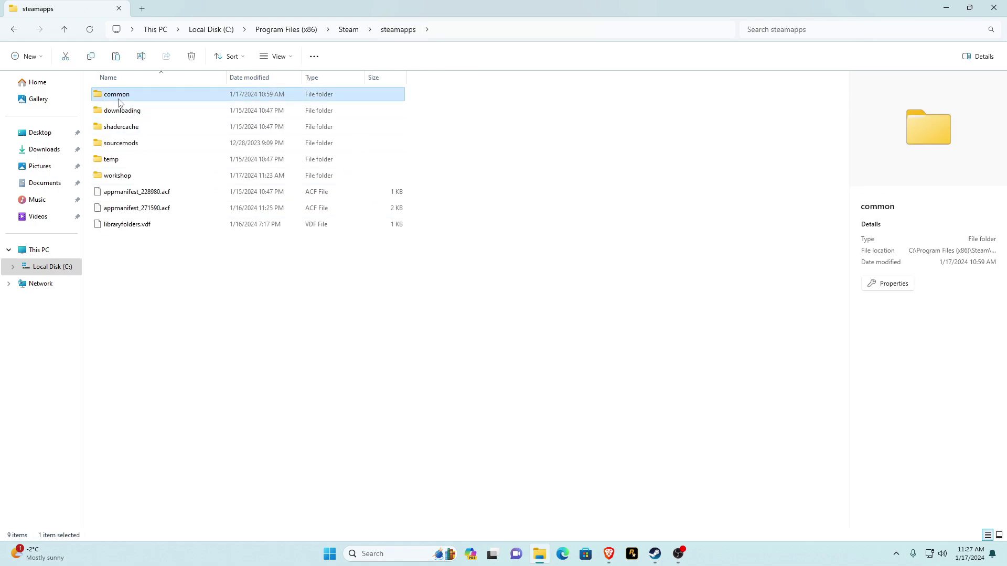
pyautogui.moveTo(118, 98); pyautogui.dragTo(45, 147)
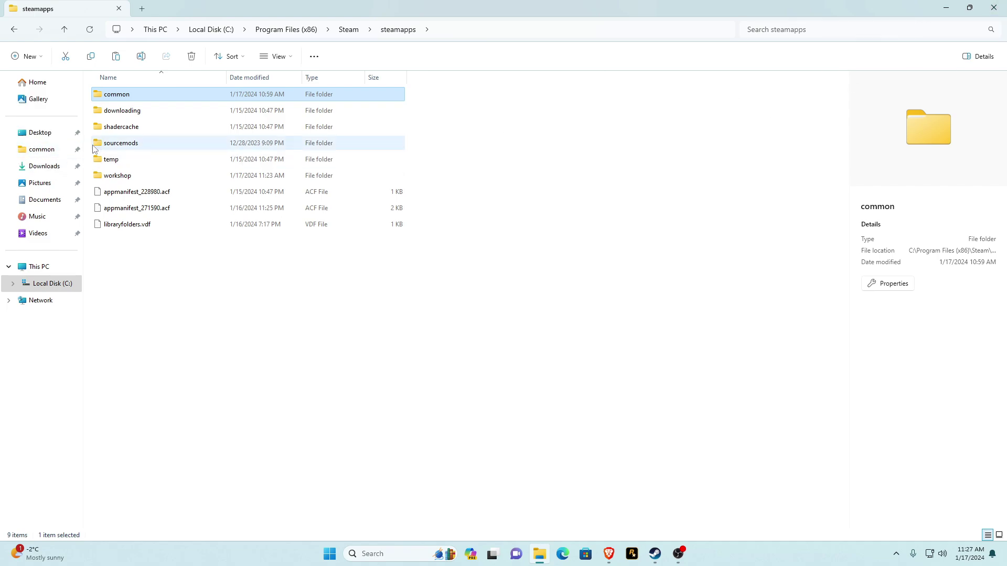
pyautogui.click(42, 149)
pyautogui.doubleClick(157, 95)
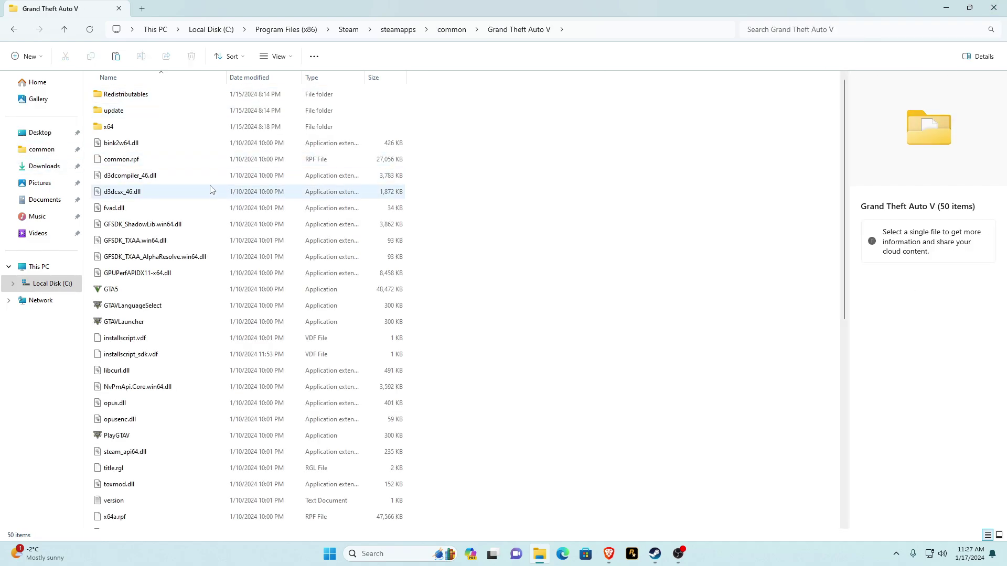
# - Restore the Explorer window, stretch it to full height, and widen it slightly
pyautogui.click(969, 8)
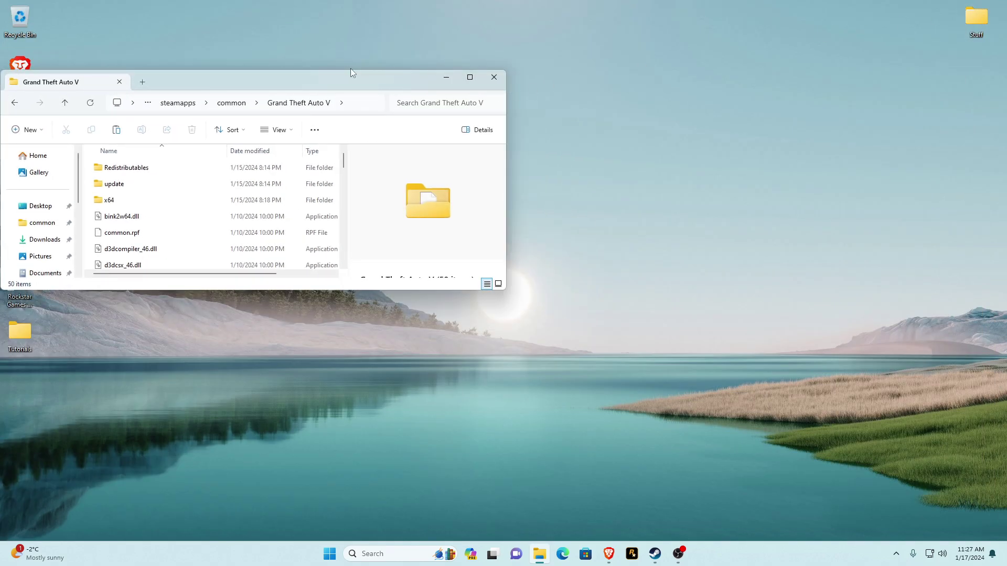
pyautogui.moveTo(337, 71); pyautogui.dragTo(340, 1)
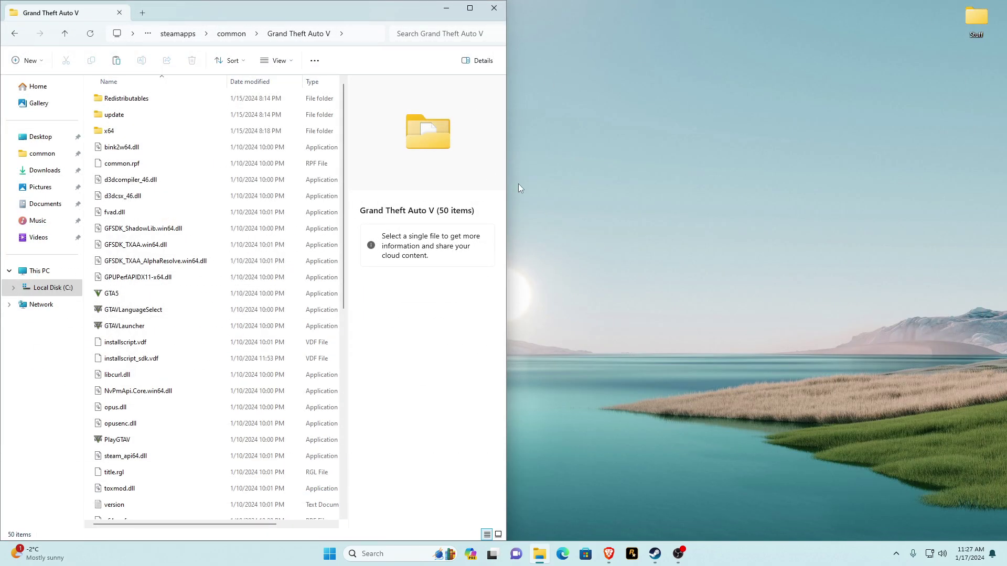
pyautogui.moveTo(506, 196); pyautogui.dragTo(528, 193)
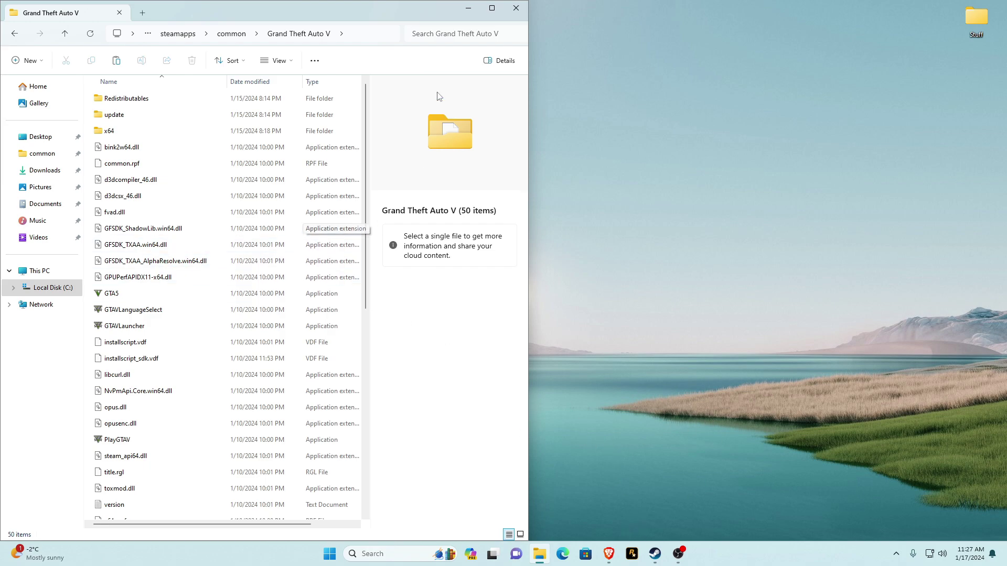
# - Download the Script Hook V zip from its page and save it
pyautogui.click(610, 562)
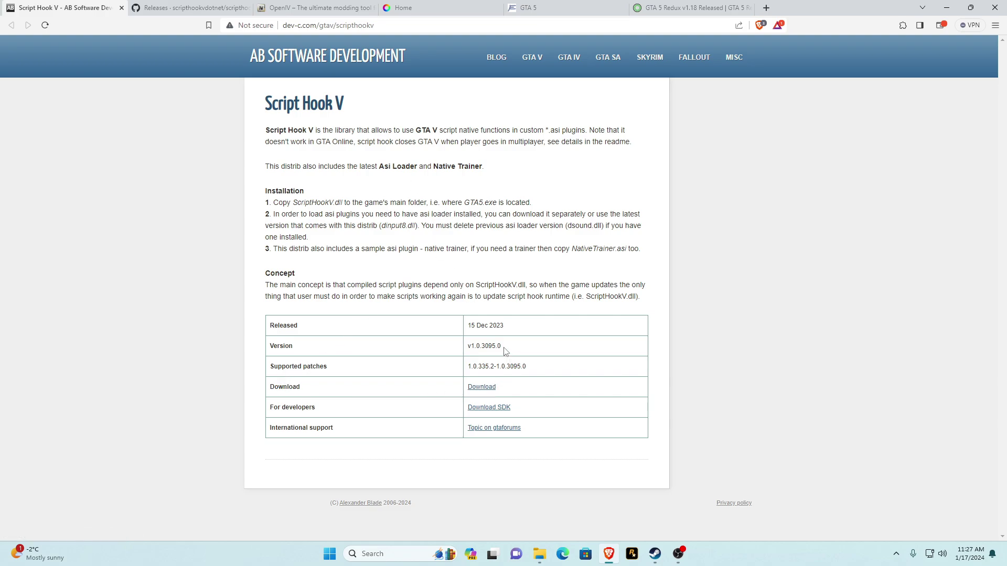
pyautogui.moveTo(505, 351)
pyautogui.mouseDown()
pyautogui.moveTo(470, 351)
pyautogui.moveTo(516, 354)
pyautogui.mouseUp()
pyautogui.click(482, 387)
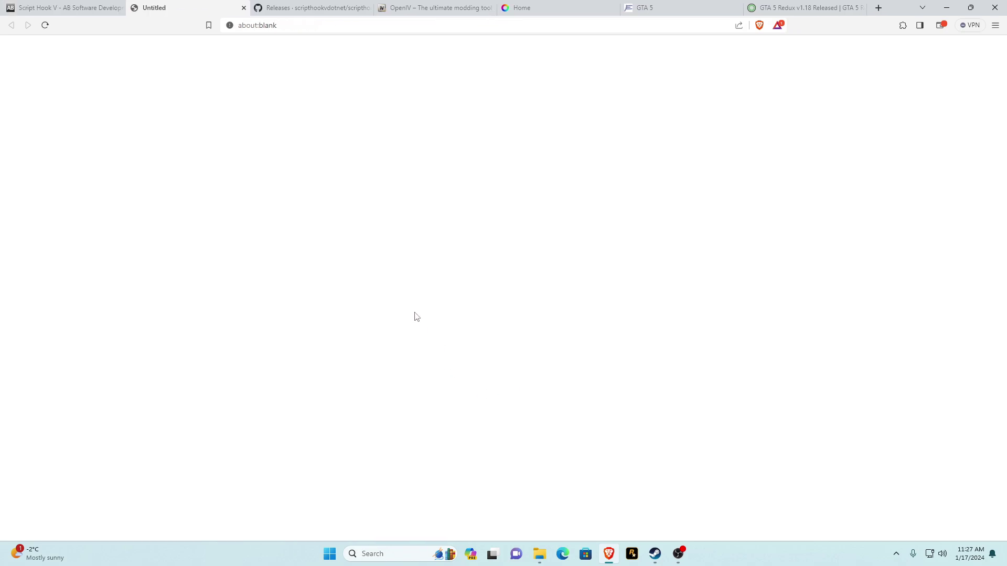
pyautogui.click(411, 265)
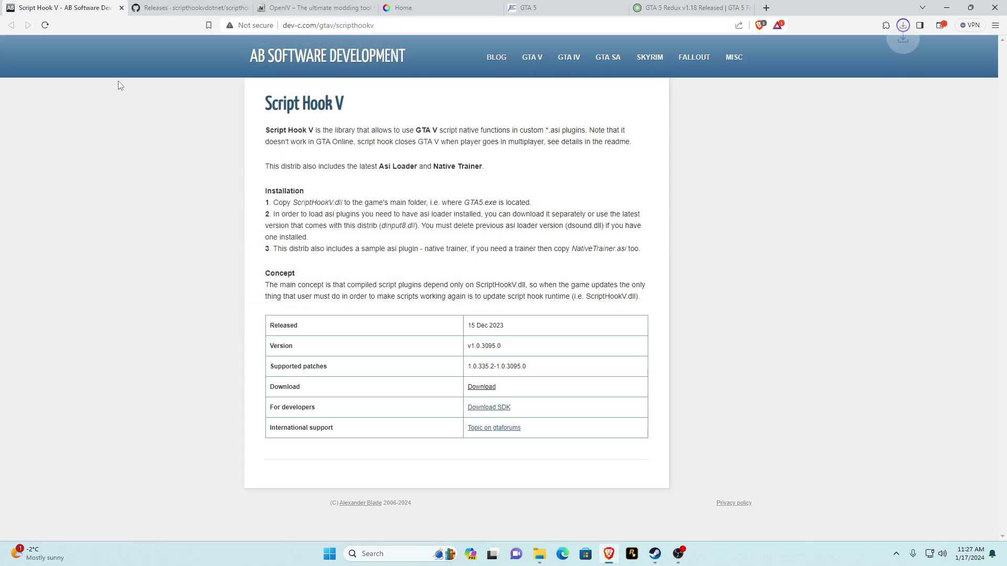
# - Close the Script Hook V tab and open ScriptHookV_1.0.3095.0.zip from Brave's downloads list
pyautogui.click(121, 7)
pyautogui.click(903, 25)
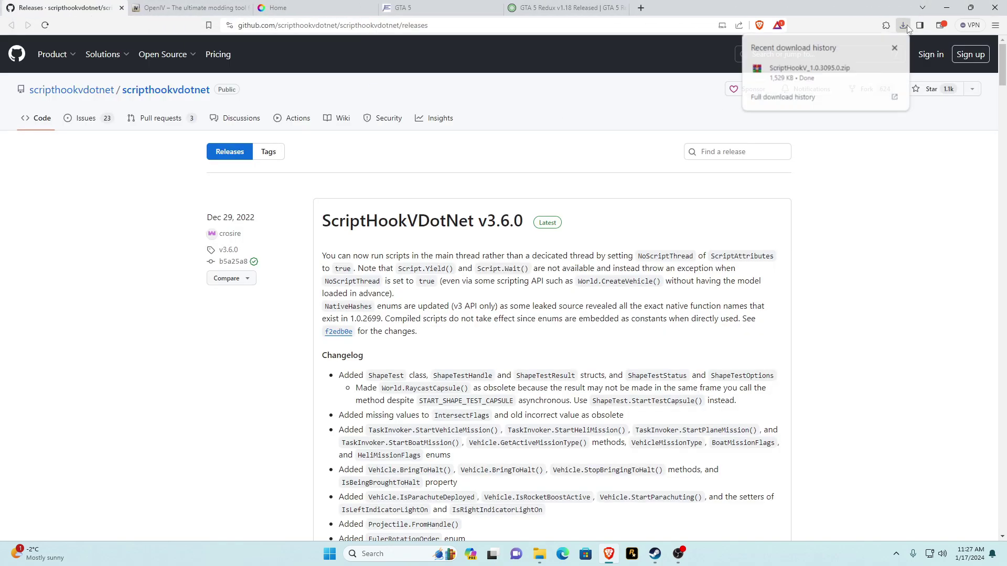
pyautogui.click(810, 76)
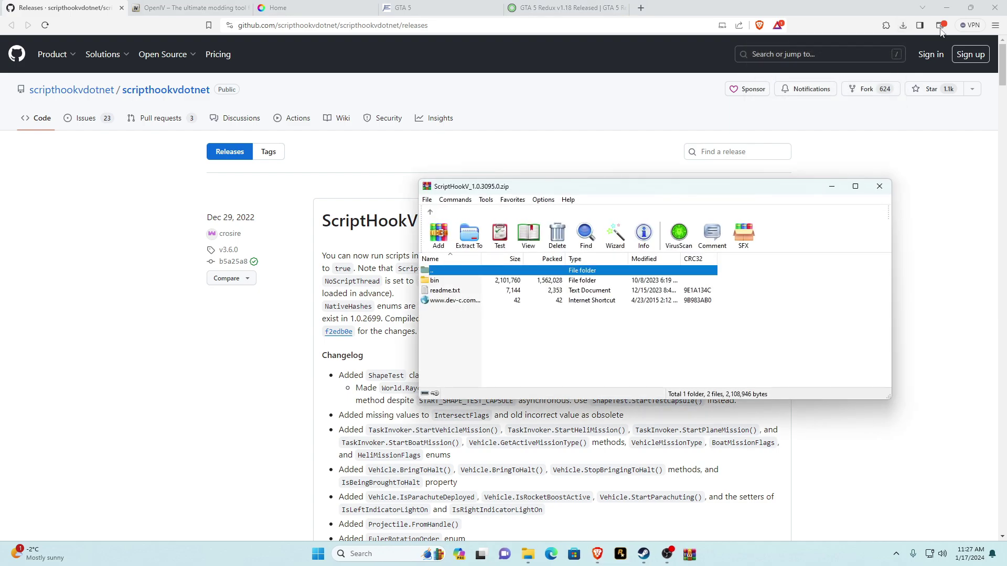
# - Place WinRAR beside the game folder and select dinput8.dll and ScriptHookV.dll in bin
pyautogui.click(947, 8)
pyautogui.moveTo(613, 190); pyautogui.dragTo(1004, 210)
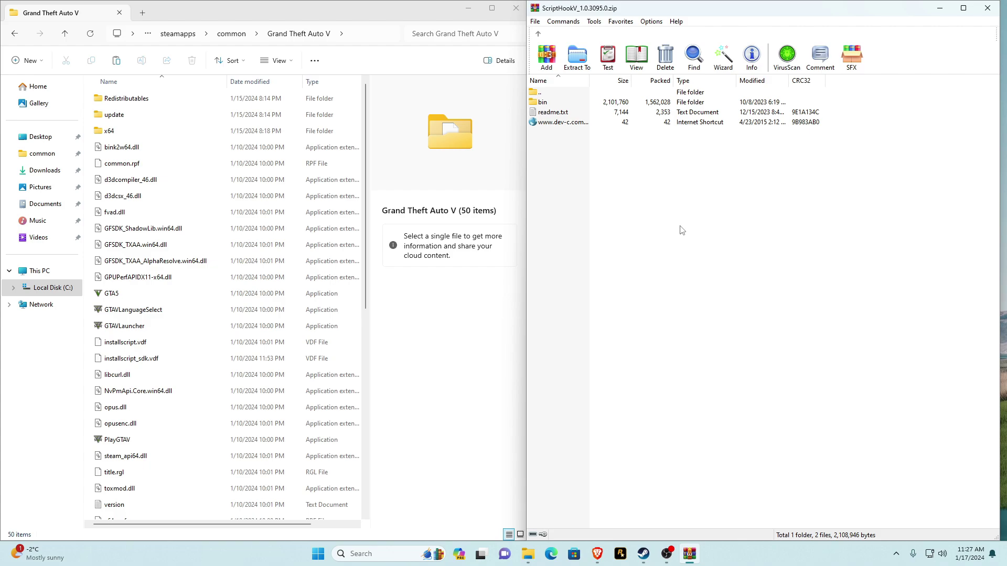
pyautogui.click(550, 104)
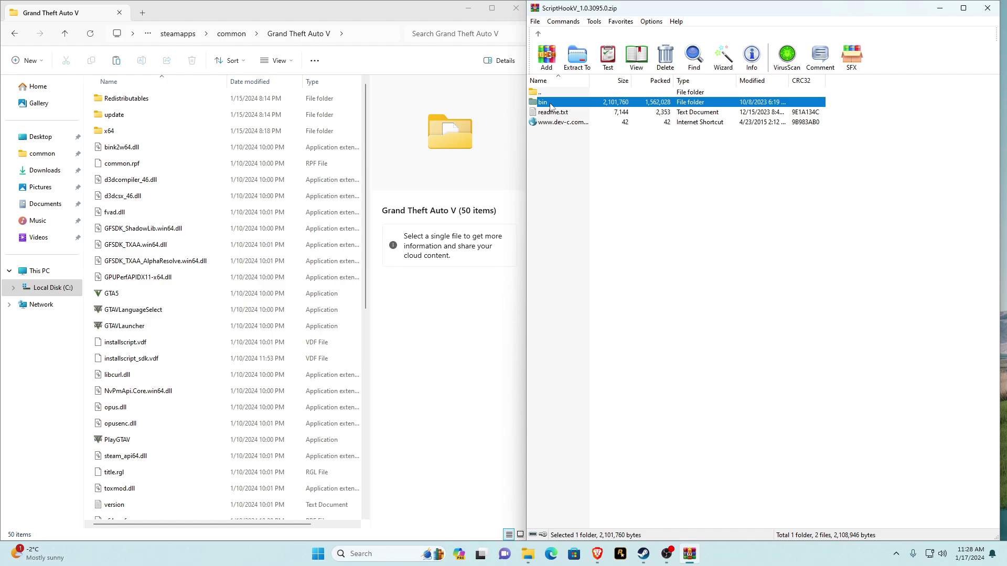
pyautogui.doubleClick(550, 104)
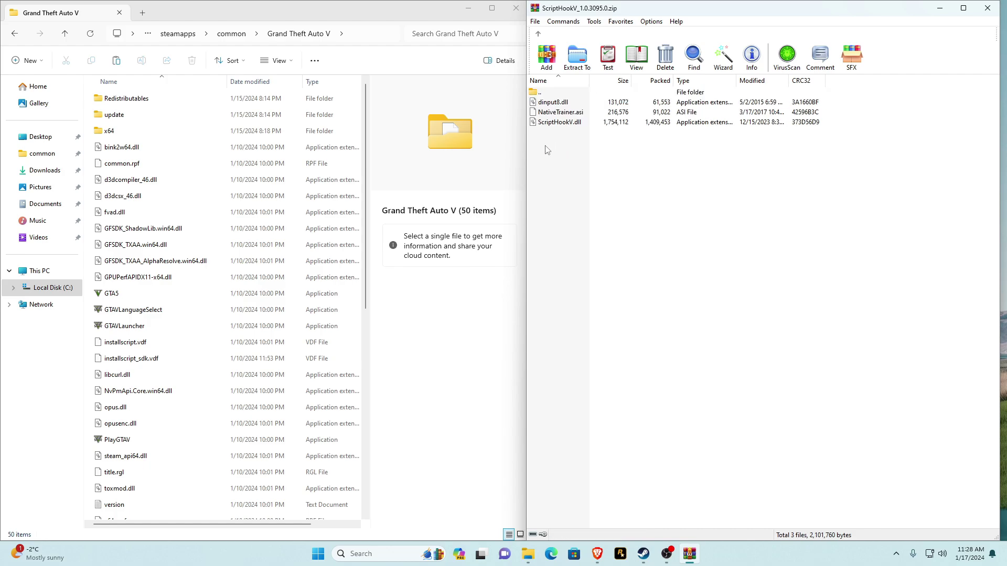
pyautogui.moveTo(552, 148); pyautogui.dragTo(592, 102)
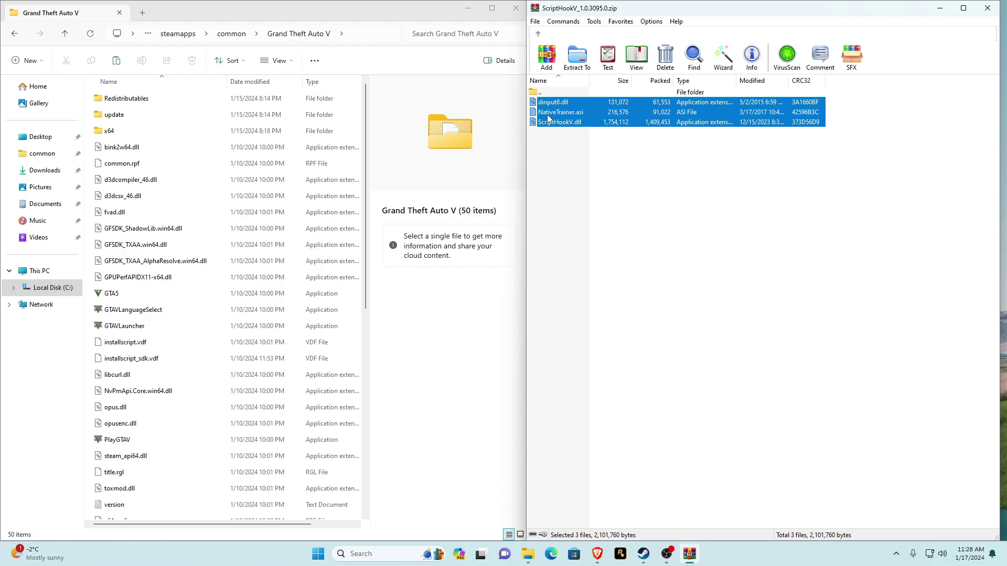
pyautogui.keyDown('ctrl'); pyautogui.click(548, 112); pyautogui.keyUp('ctrl')
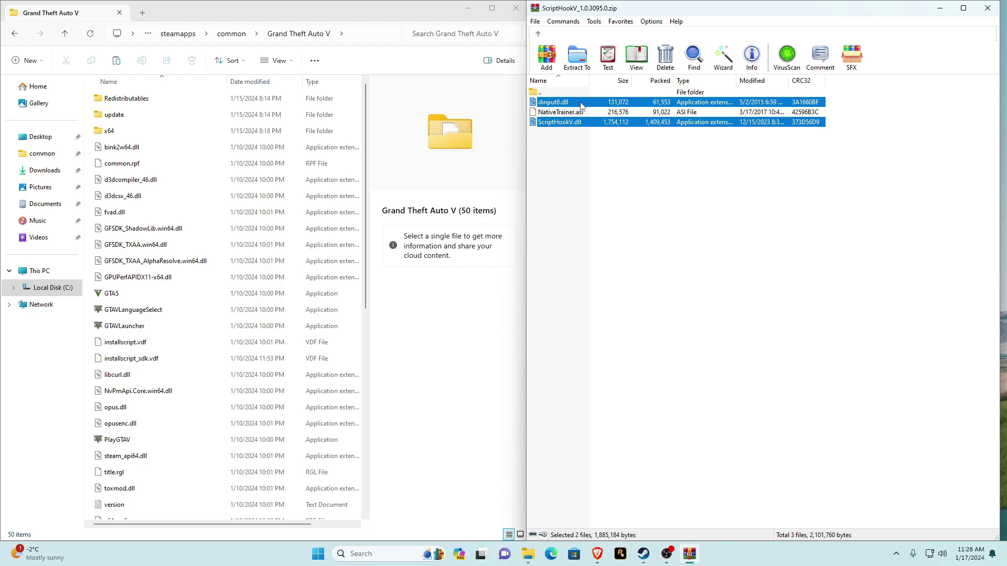
# - Copy the two DLLs into the Grand Theft Auto V folder, refresh it, and close WinRAR
pyautogui.moveTo(581, 107); pyautogui.dragTo(92, 179)
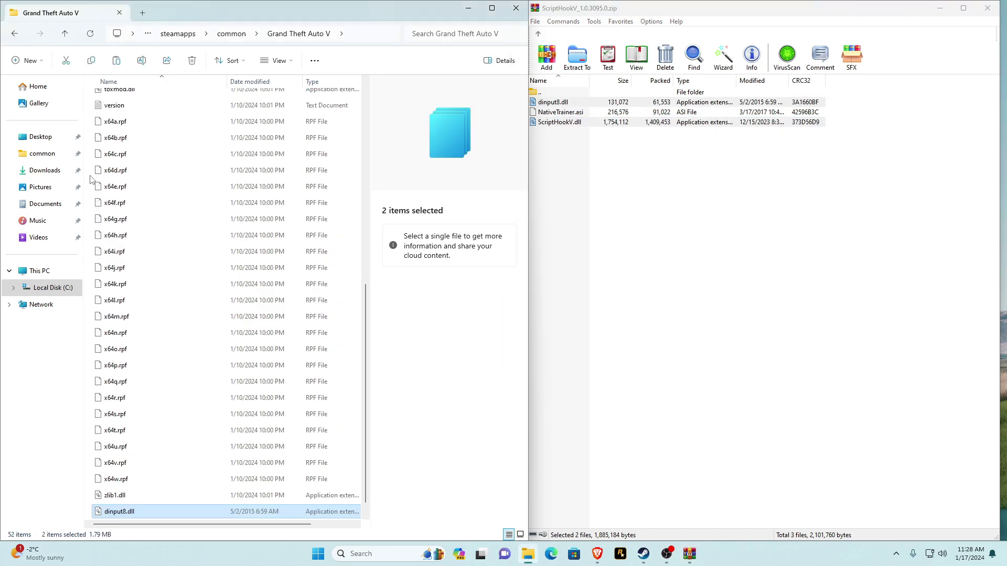
pyautogui.click(90, 34)
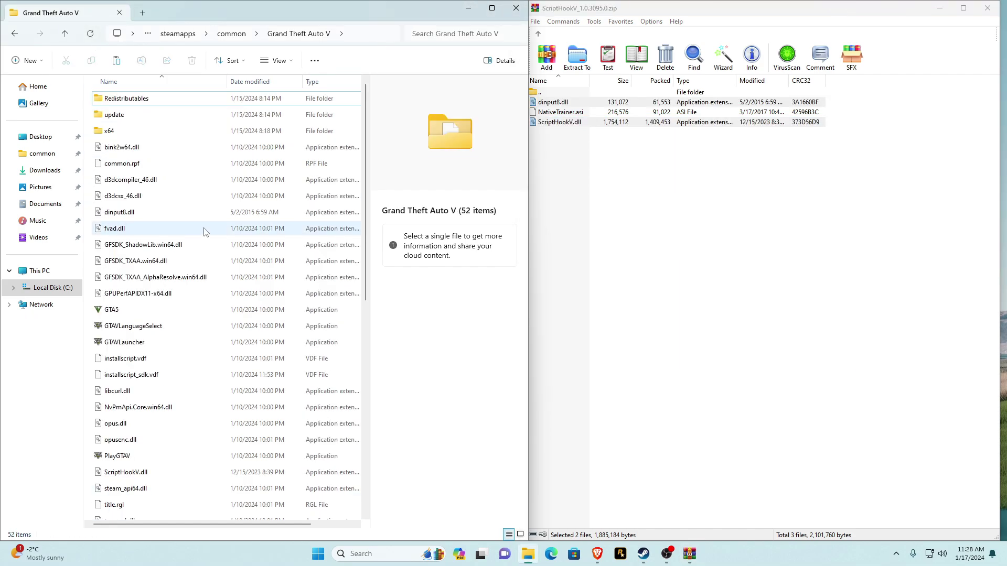
pyautogui.click(795, 214)
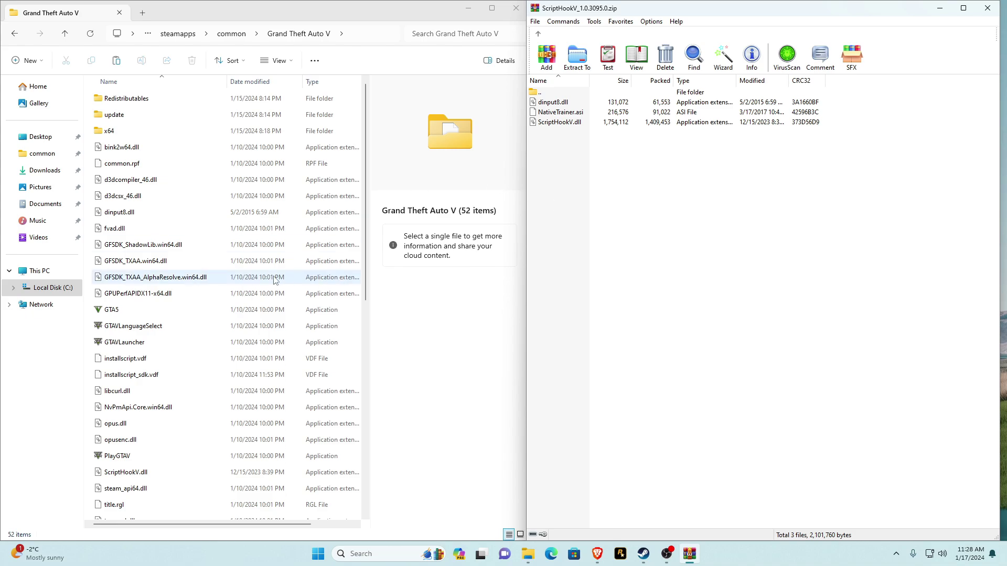
pyautogui.click(986, 6)
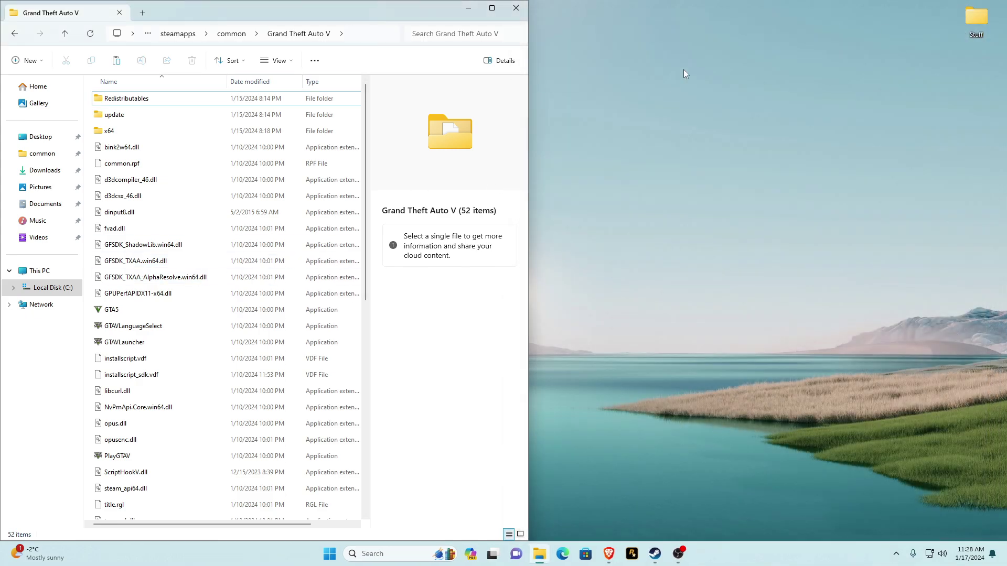
# - Save ScriptHookVDotNet.zip from the v3.6.0 release assets and open it in WinRAR
pyautogui.click(609, 554)
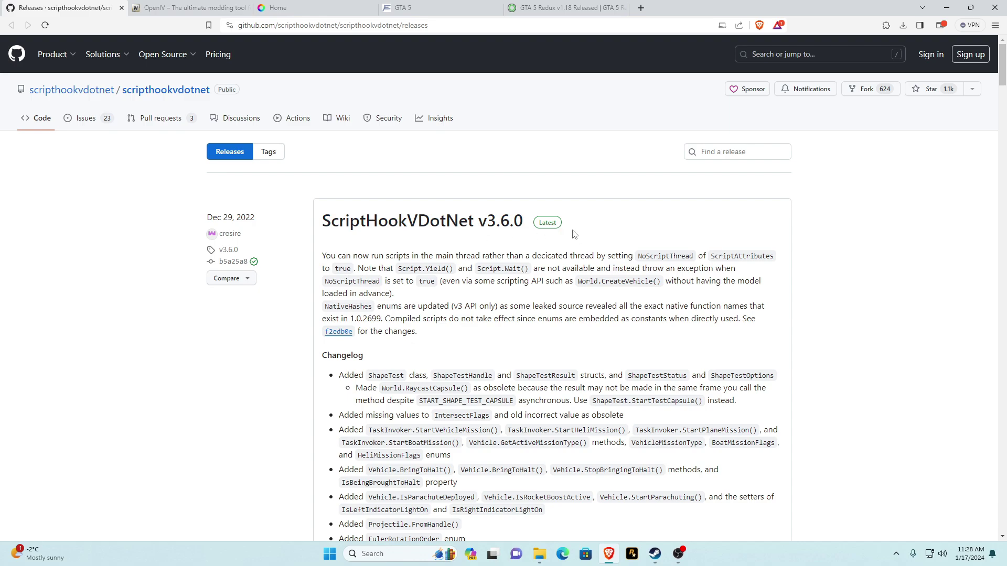
pyautogui.scroll(-10, 524, 220)
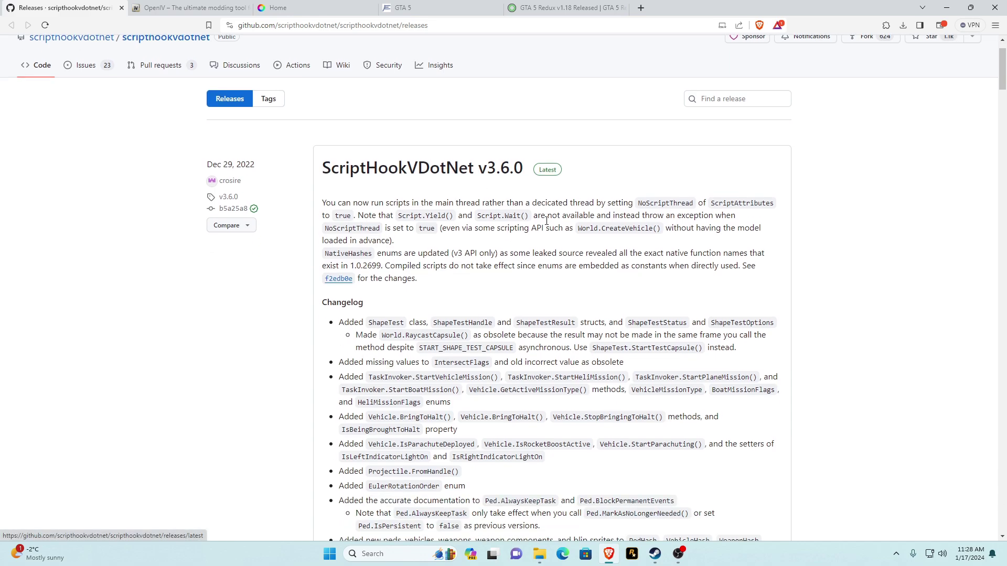
pyautogui.scroll(-3, 507, 201)
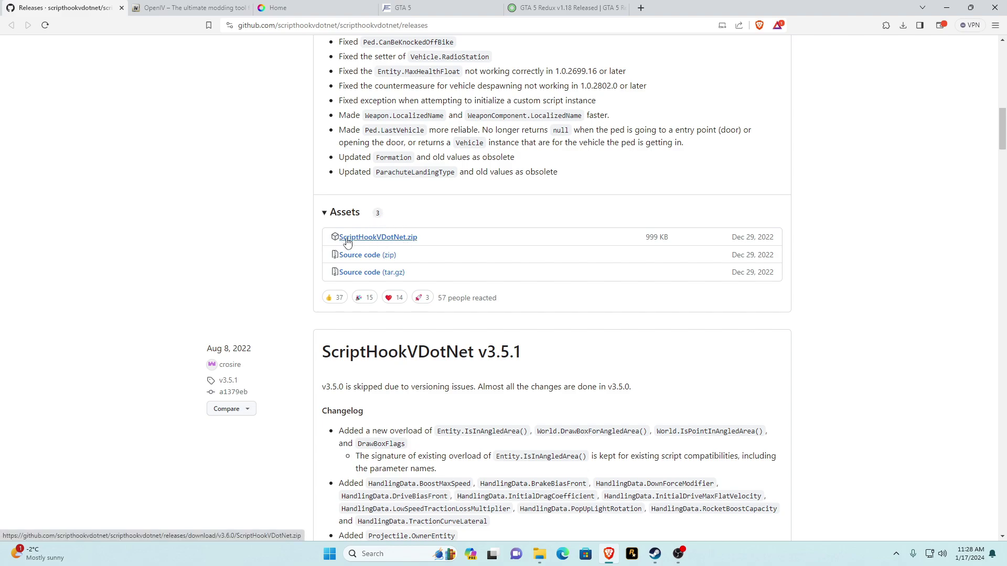
pyautogui.click(400, 238)
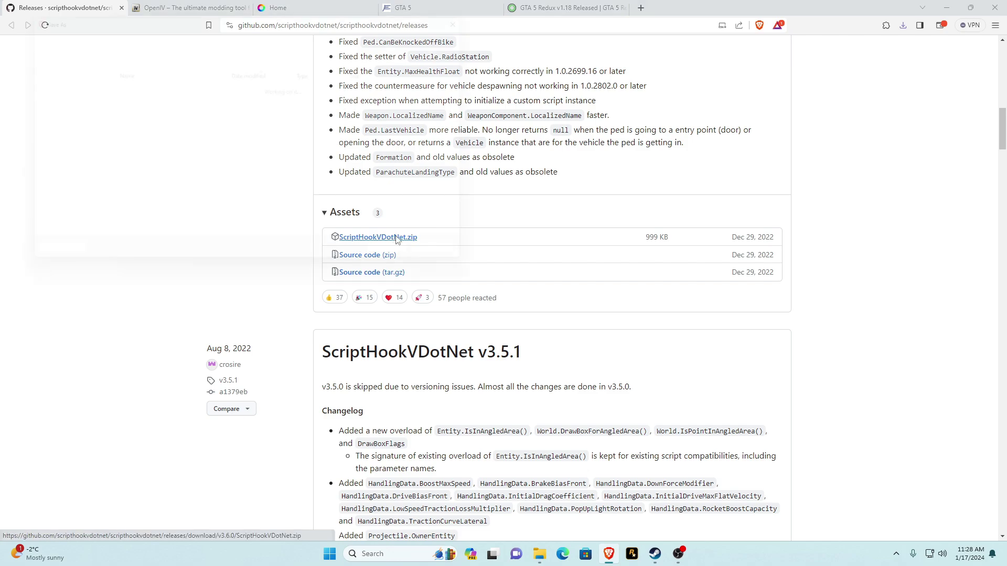
pyautogui.click(412, 267)
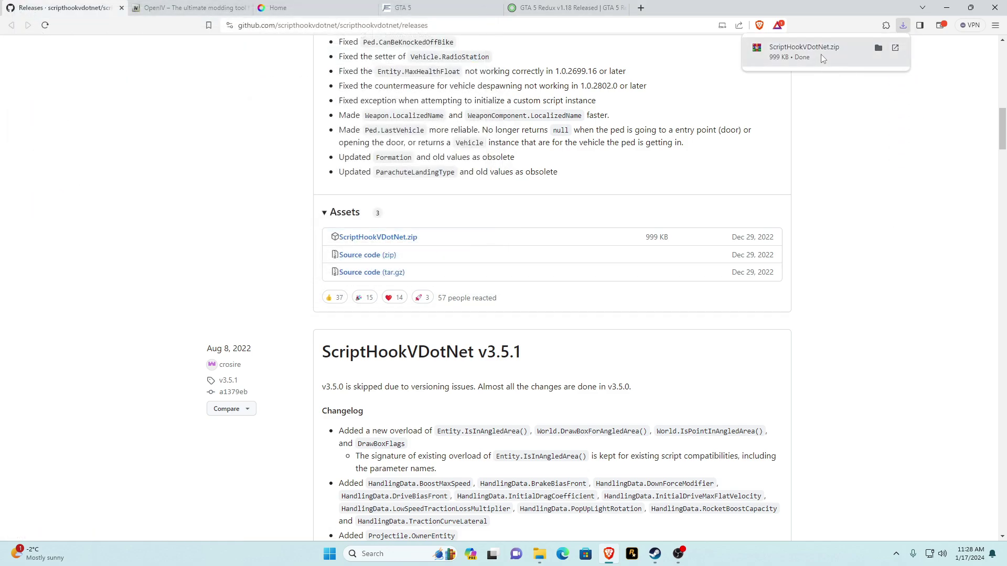
pyautogui.click(810, 55)
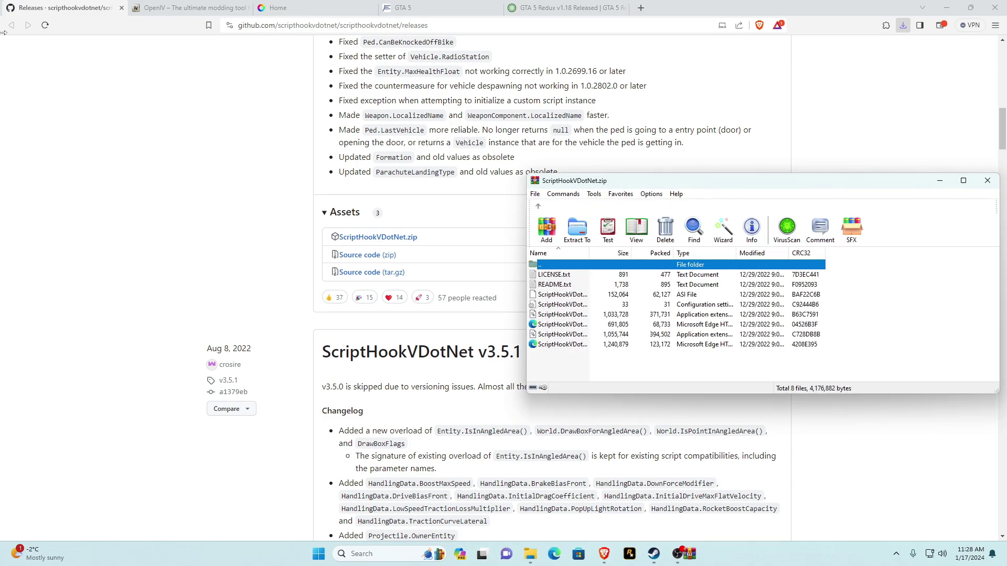
# - Close the GitHub releases tab and stretch the ScriptHookVDotNet archive window to full height
pyautogui.click(128, 10)
pyautogui.click(121, 7)
pyautogui.click(947, 7)
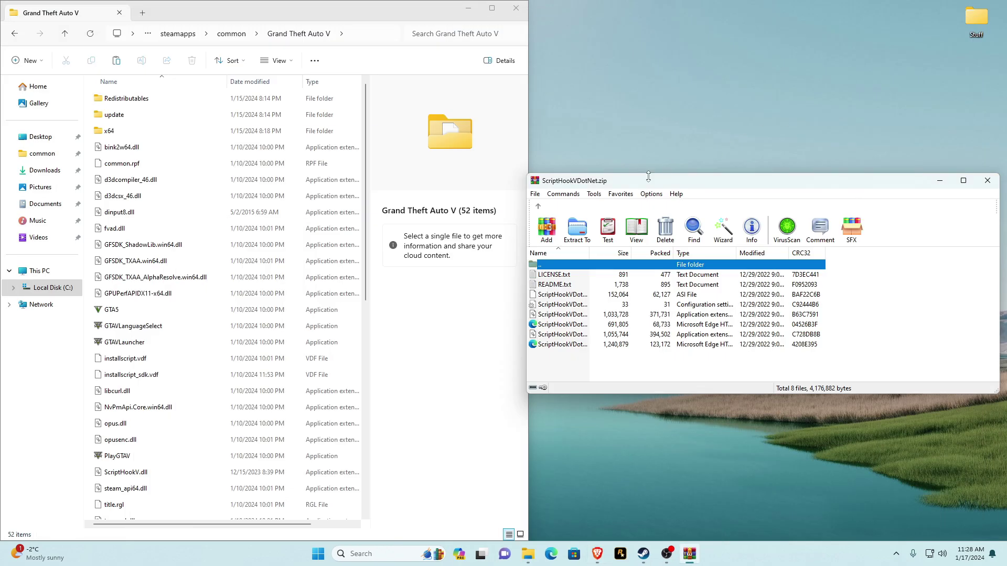
pyautogui.click(671, 3)
pyautogui.doubleClick(672, 3)
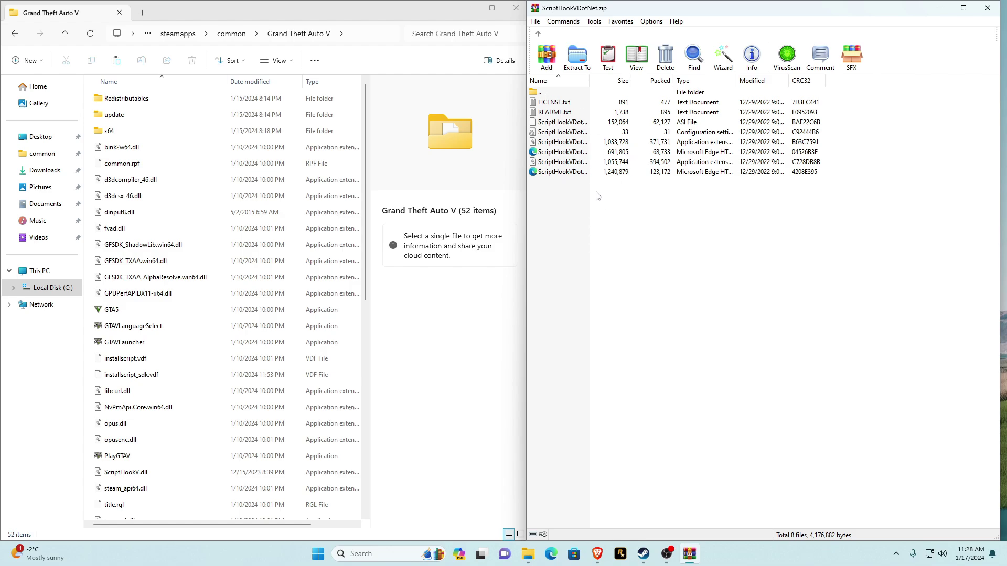
# - Drag the six ScriptHookVDotNet files, including ScriptHookVDotNet.asi, into the GTA V folder and refresh it
pyautogui.moveTo(579, 190); pyautogui.dragTo(562, 120)
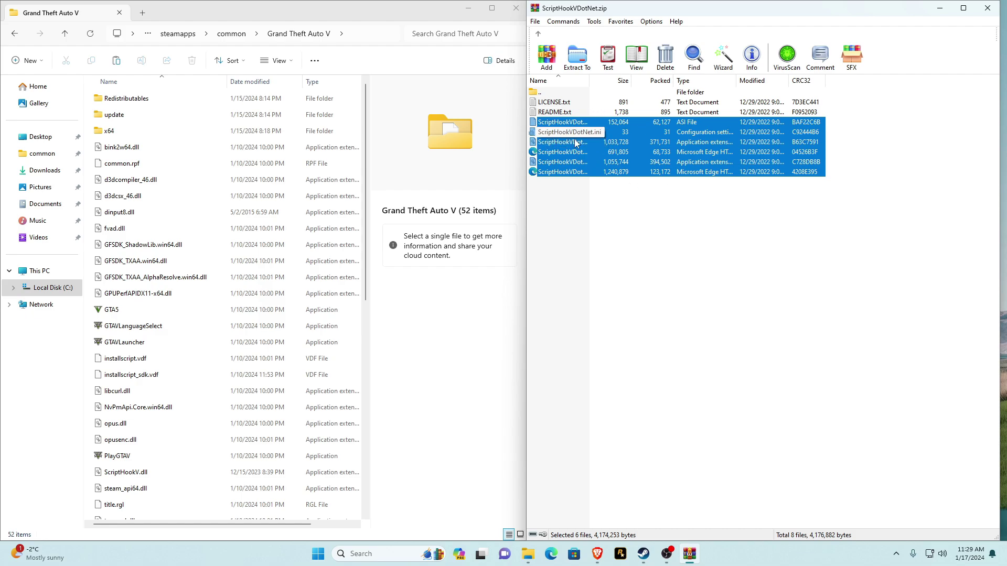
pyautogui.moveTo(646, 137); pyautogui.dragTo(90, 217)
pyautogui.click(90, 34)
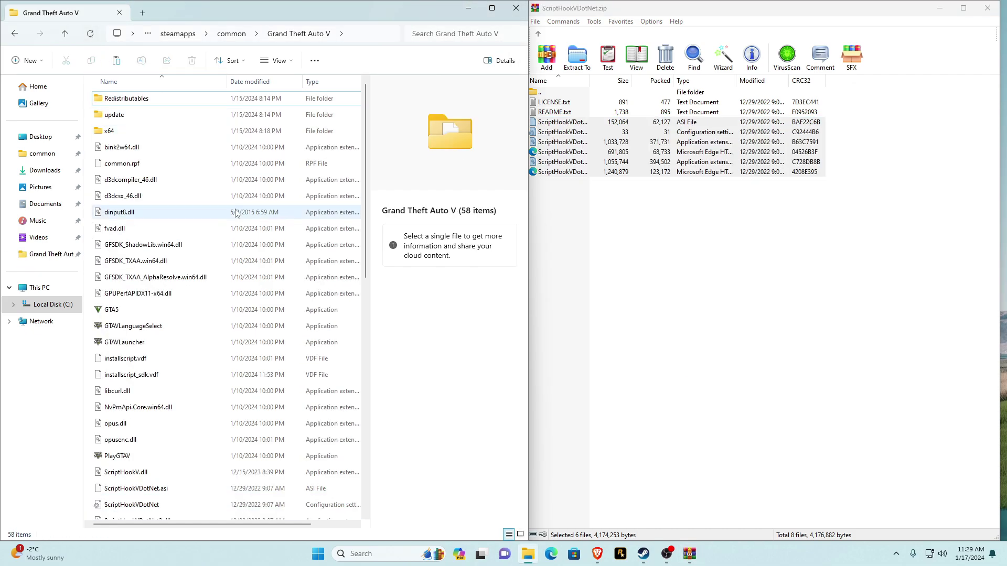
pyautogui.moveTo(289, 221)
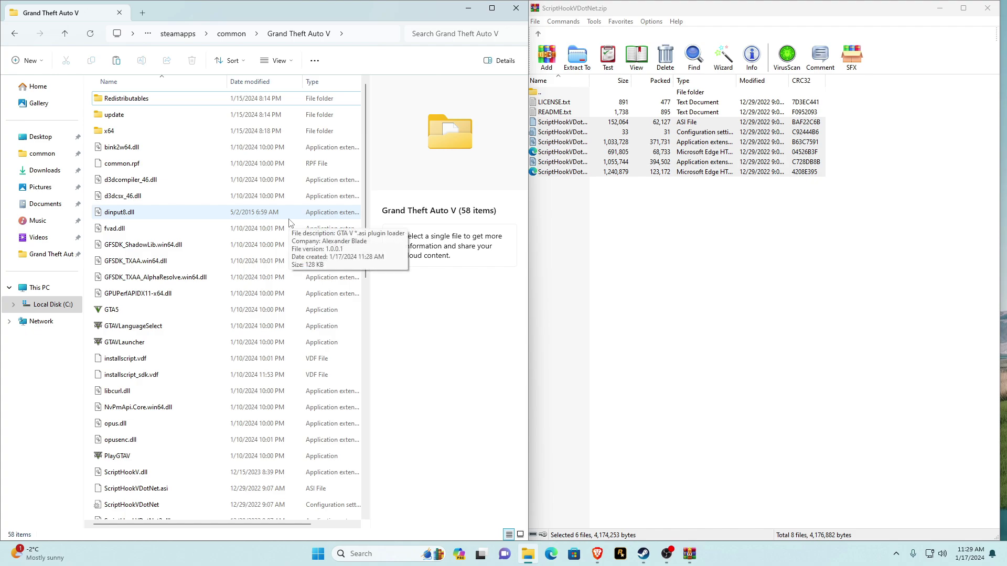
pyautogui.click(681, 231)
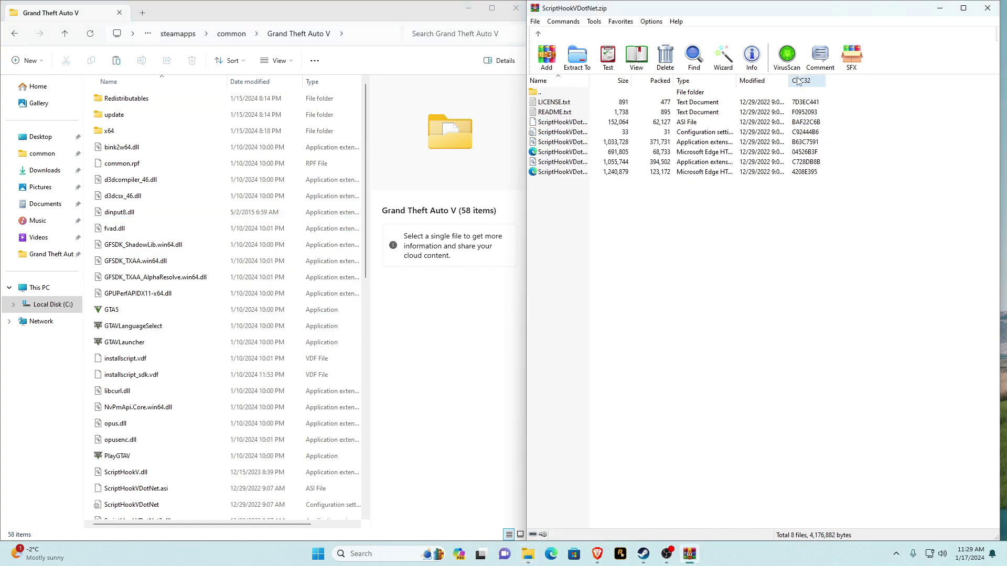
# - Close WinRAR, save the OpenIV 4.1 installer ovisetup.exe, and launch it
pyautogui.click(987, 8)
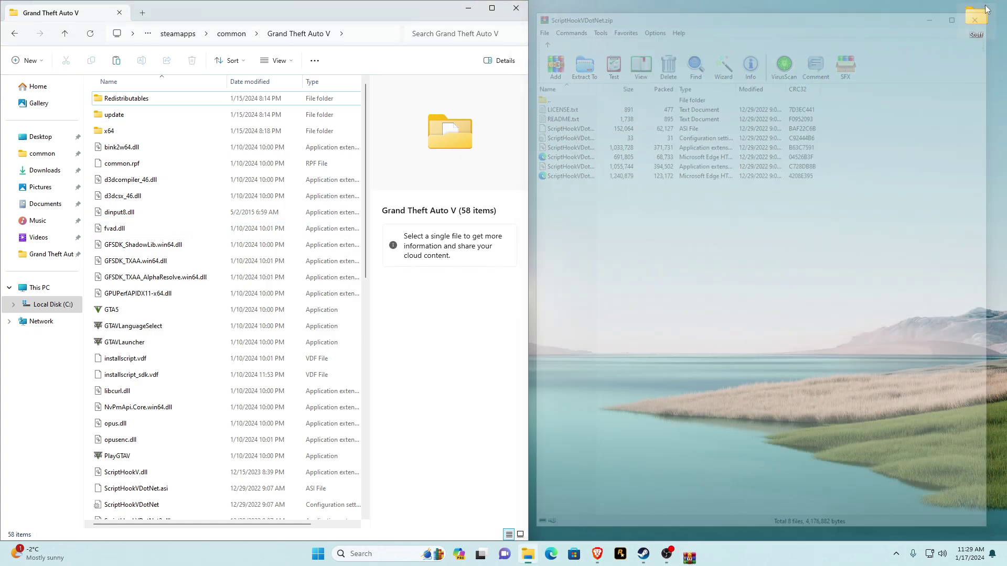
pyautogui.click(609, 553)
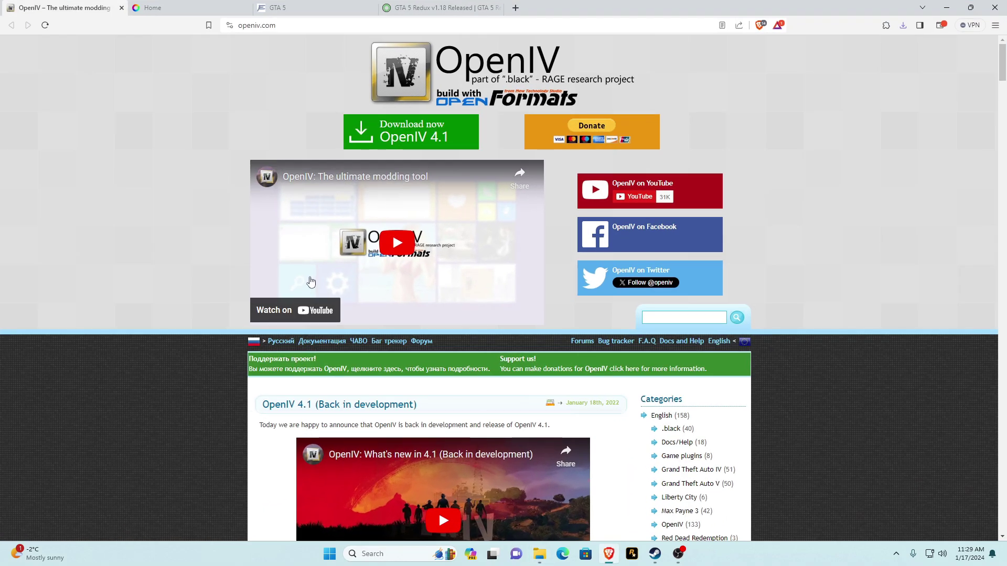
pyautogui.click(411, 136)
pyautogui.click(414, 266)
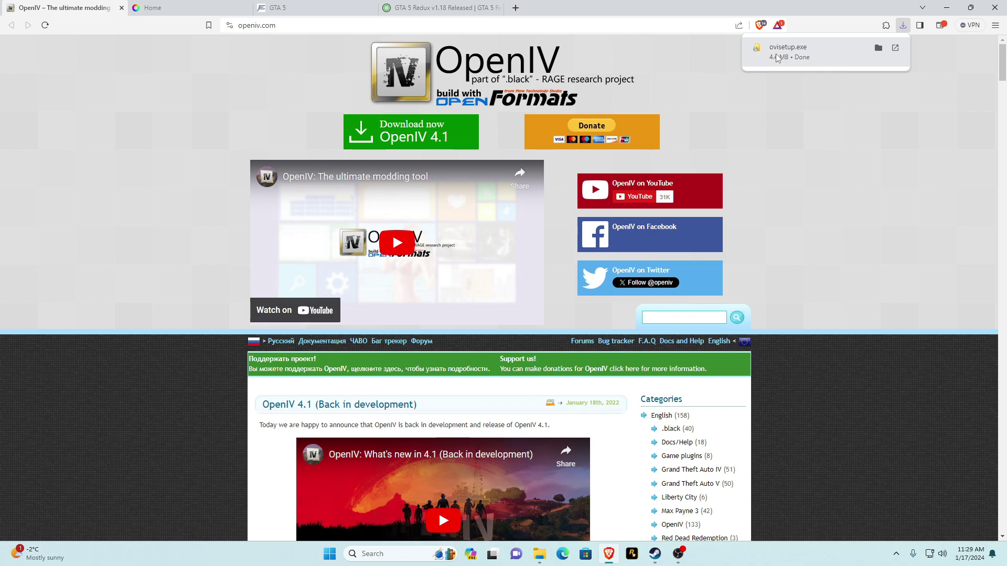
pyautogui.click(776, 54)
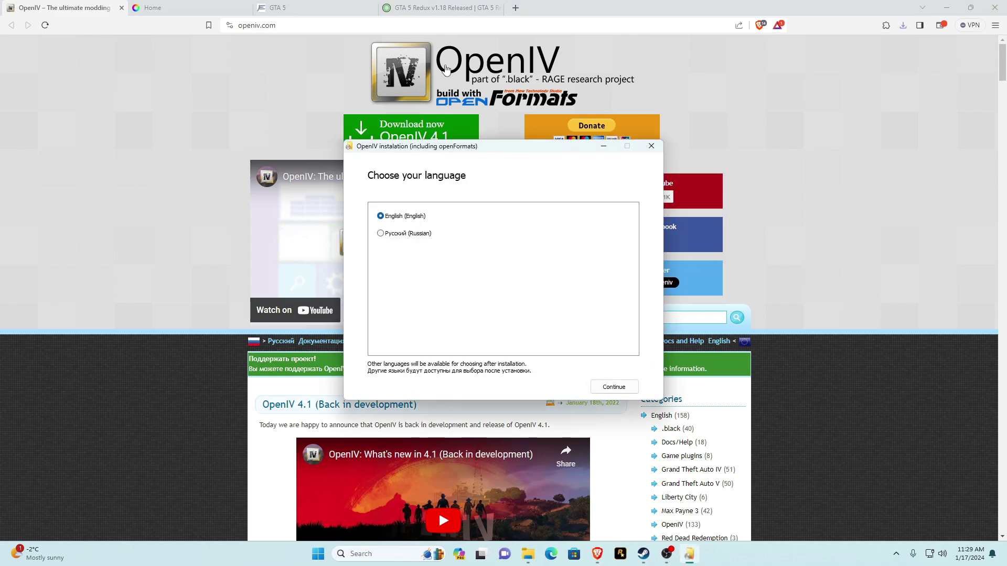
# - Keep English, accept the license terms, and install OpenIV, confirming the 20.4 Mb download
pyautogui.click(121, 8)
pyautogui.click(946, 7)
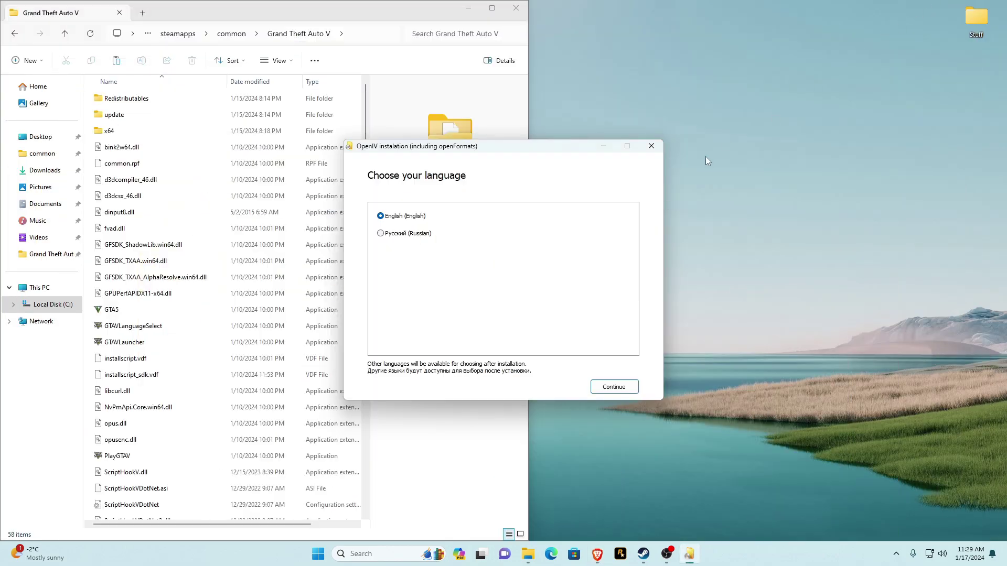
pyautogui.click(467, 5)
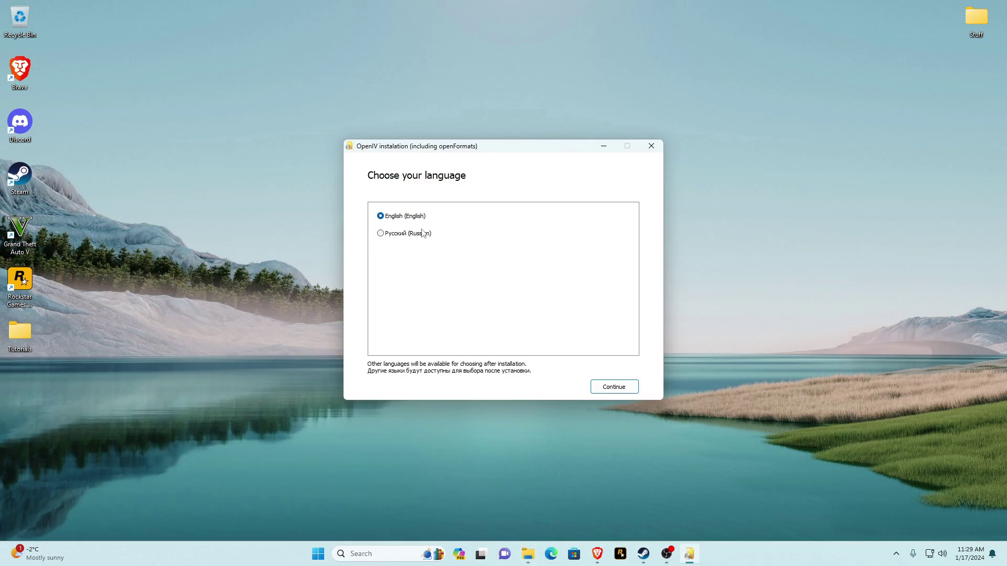
pyautogui.click(617, 388)
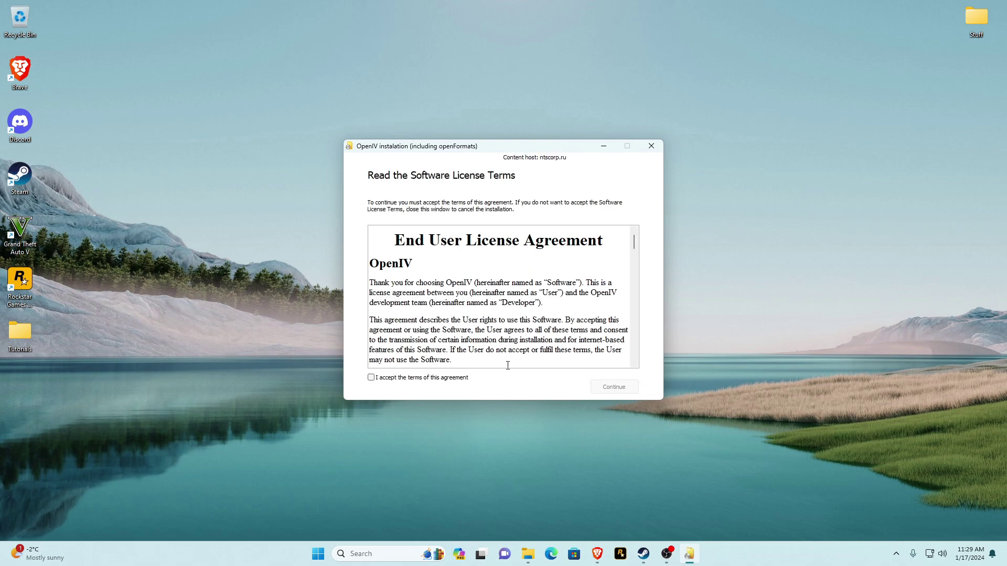
pyautogui.scroll(-15, 498, 314)
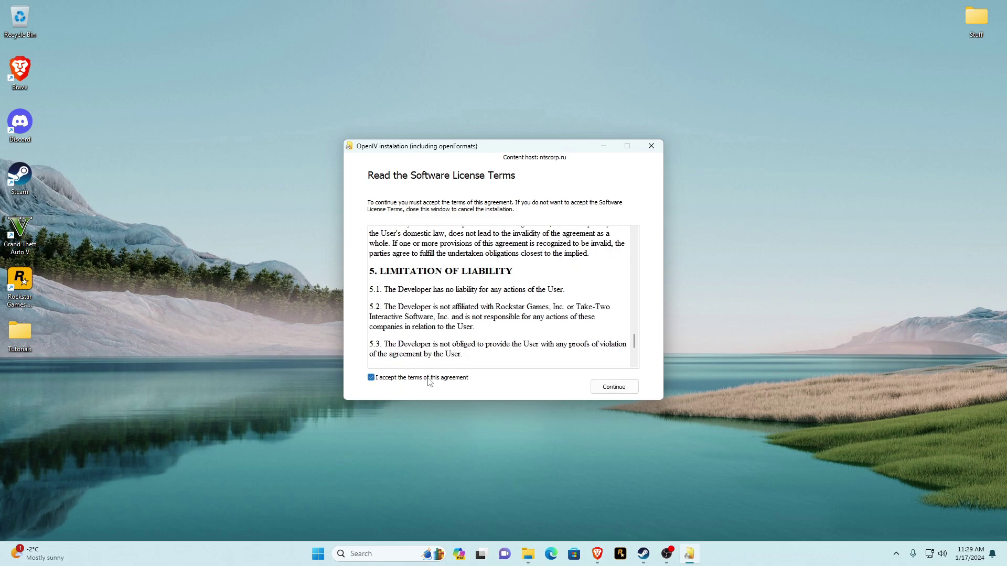
pyautogui.click(617, 393)
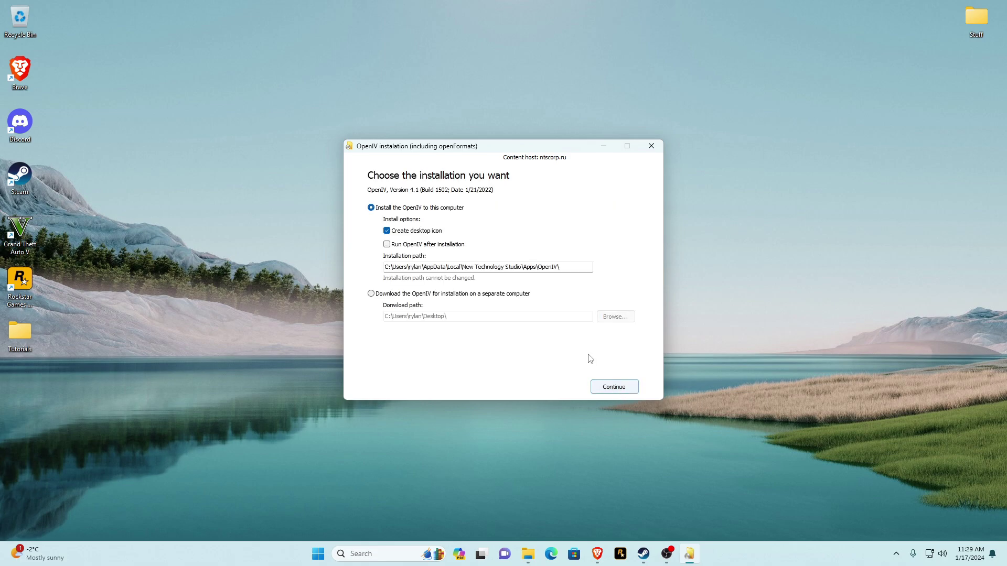
pyautogui.click(611, 392)
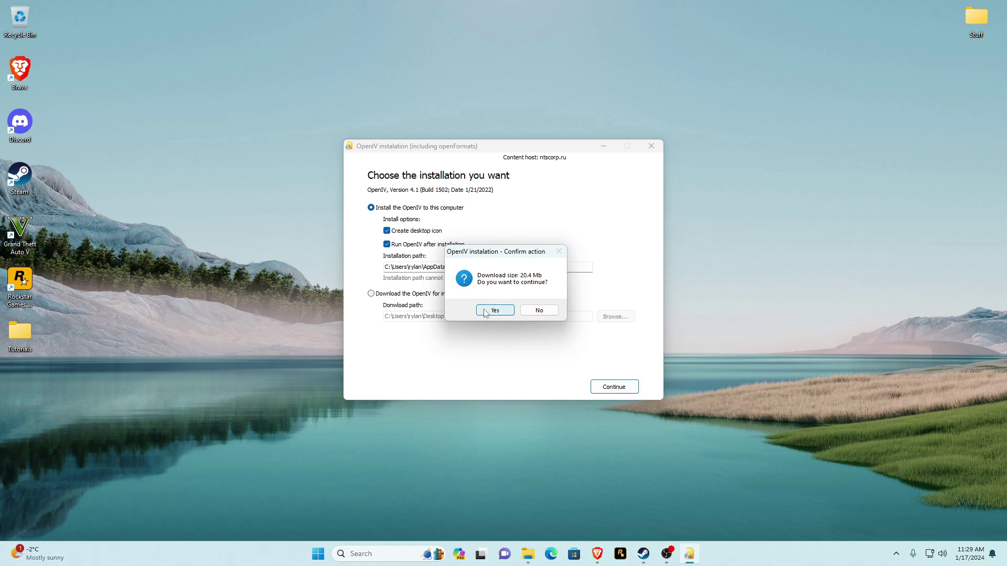
pyautogui.click(495, 311)
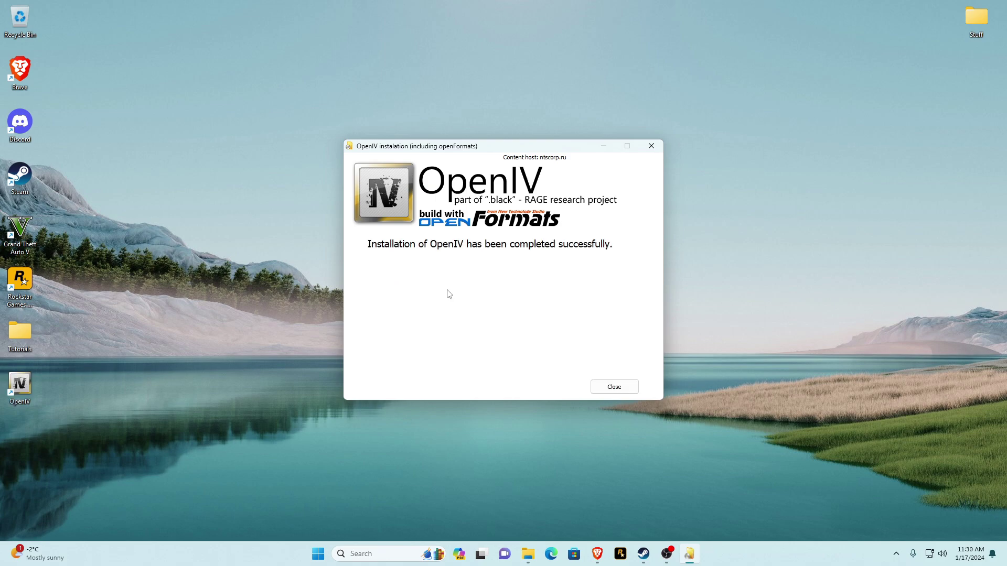
# - Close the finished installer and bring the OpenIV game selector to the front
pyautogui.click(616, 388)
pyautogui.rightClick(340, 329)
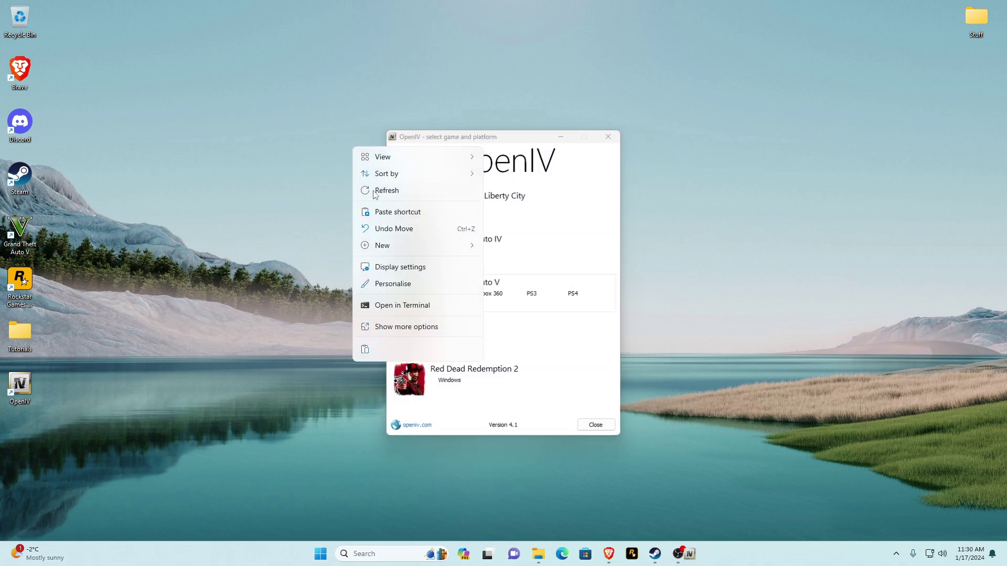
pyautogui.click(383, 188)
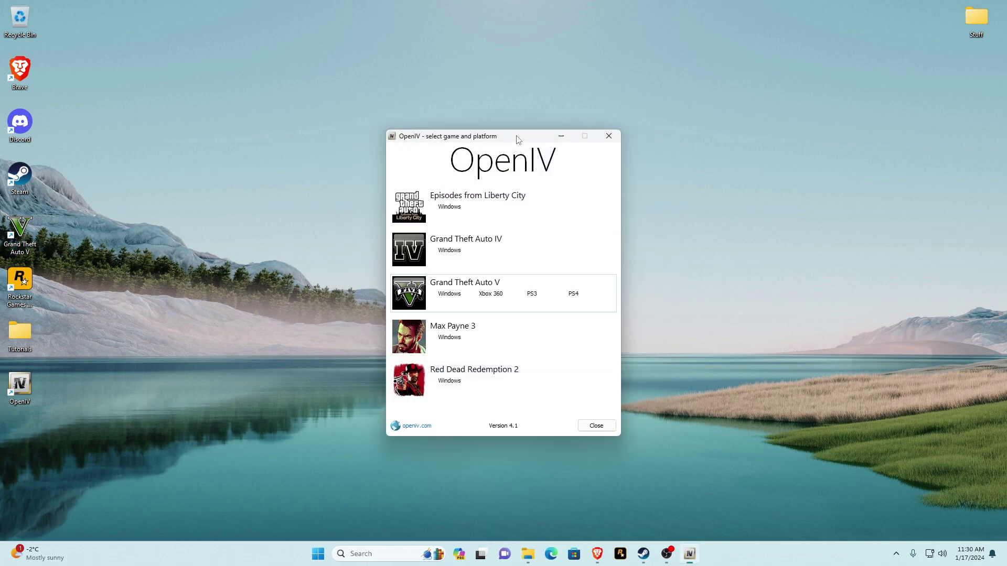
pyautogui.moveTo(515, 139); pyautogui.dragTo(524, 138)
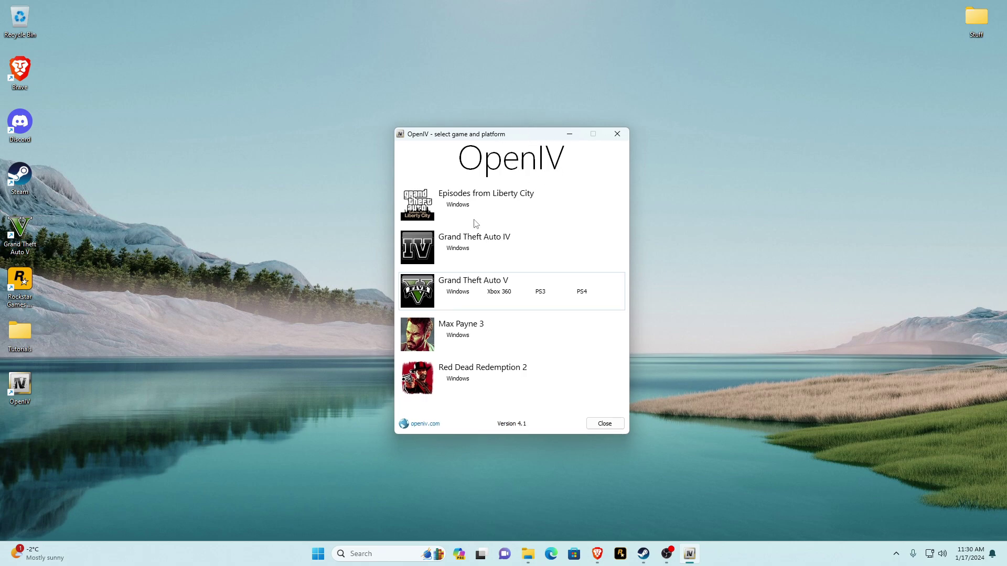
# - Choose Grand Theft Auto V for Windows in the OpenIV game selector
pyautogui.click(26, 389)
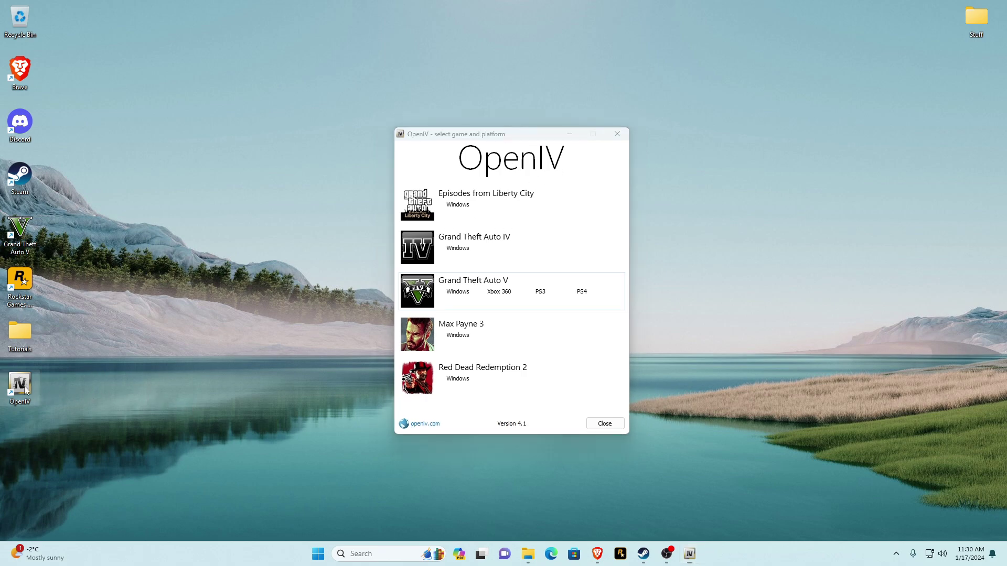
pyautogui.rightClick(19, 388)
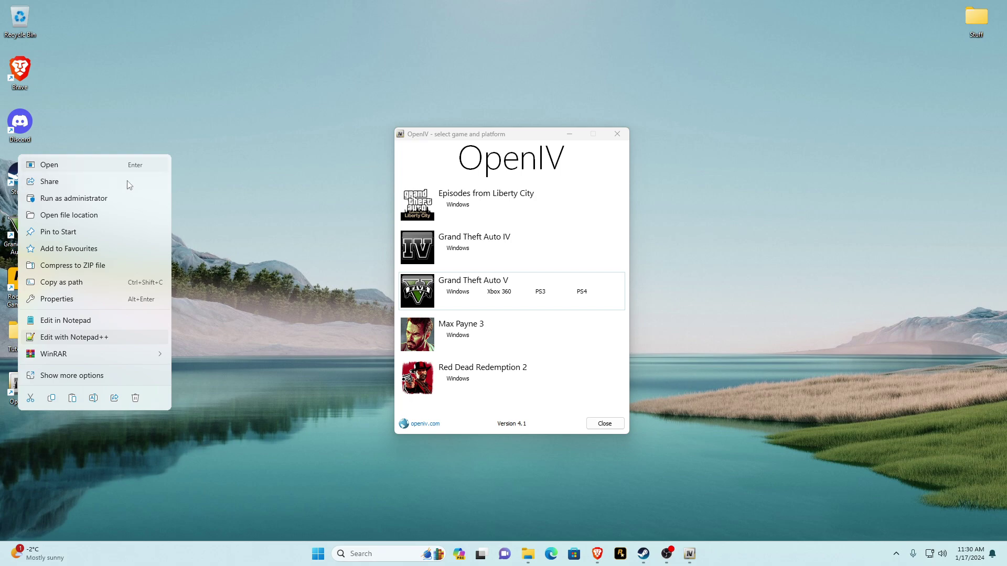
pyautogui.click(176, 383)
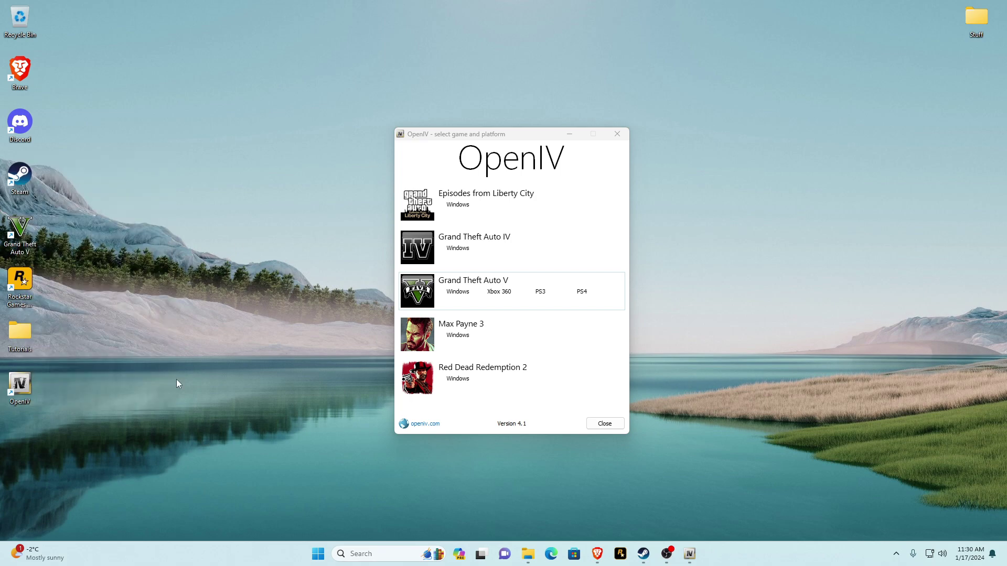
pyautogui.click(456, 295)
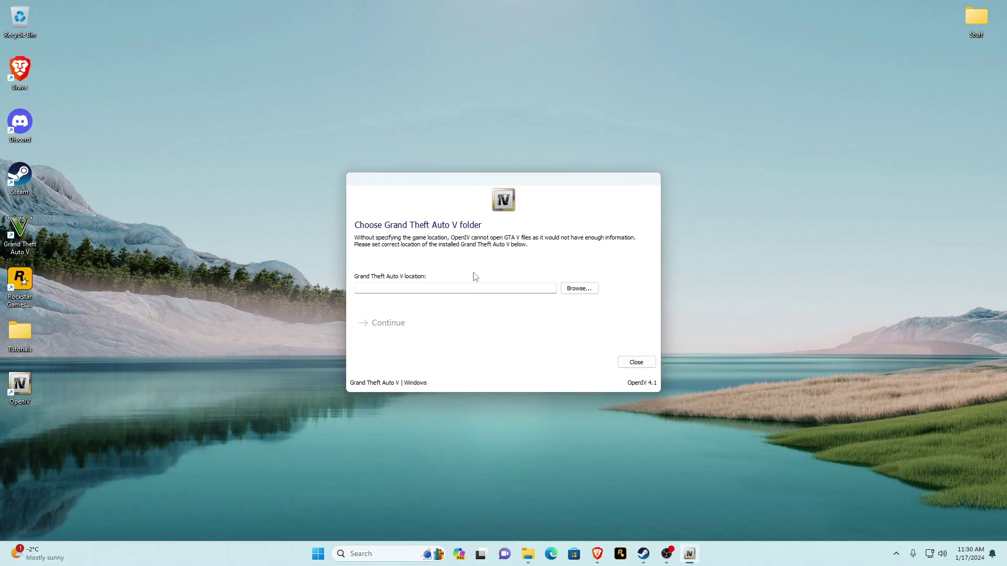
# - Browse for the game folder and open Grand Theft Auto V under common
pyautogui.click(579, 290)
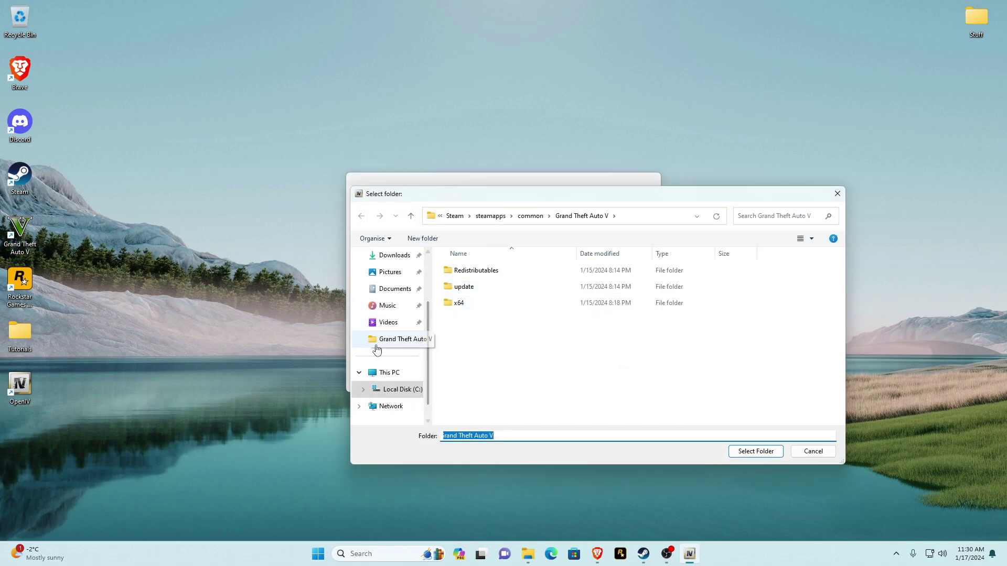
pyautogui.scroll(1, 387, 292)
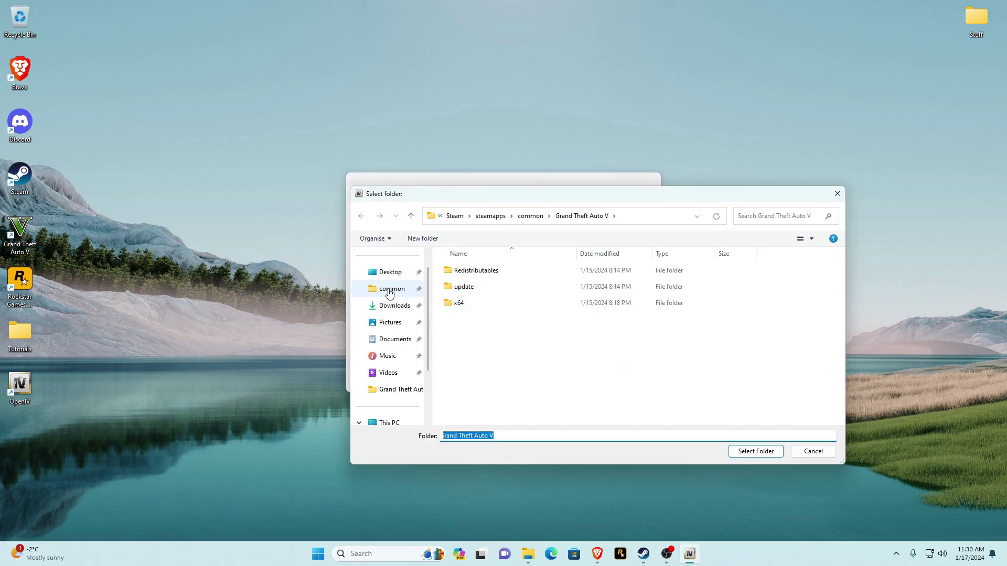
pyautogui.click(389, 289)
pyautogui.doubleClick(493, 271)
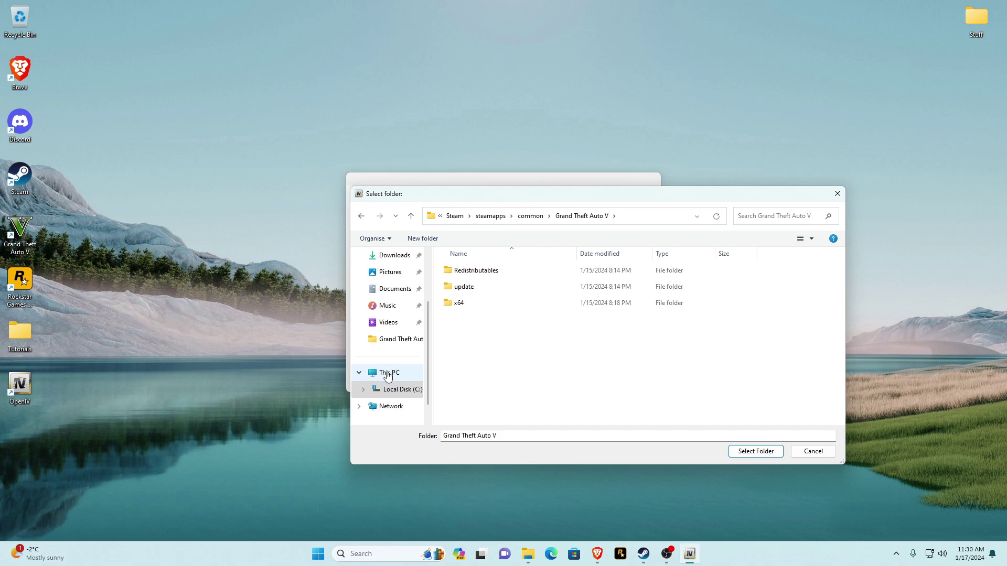
# - Select C:\Program Files (x86)\Steam\steamapps\common\Grand Theft Auto V as the game location
pyautogui.click(388, 375)
pyautogui.click(500, 280)
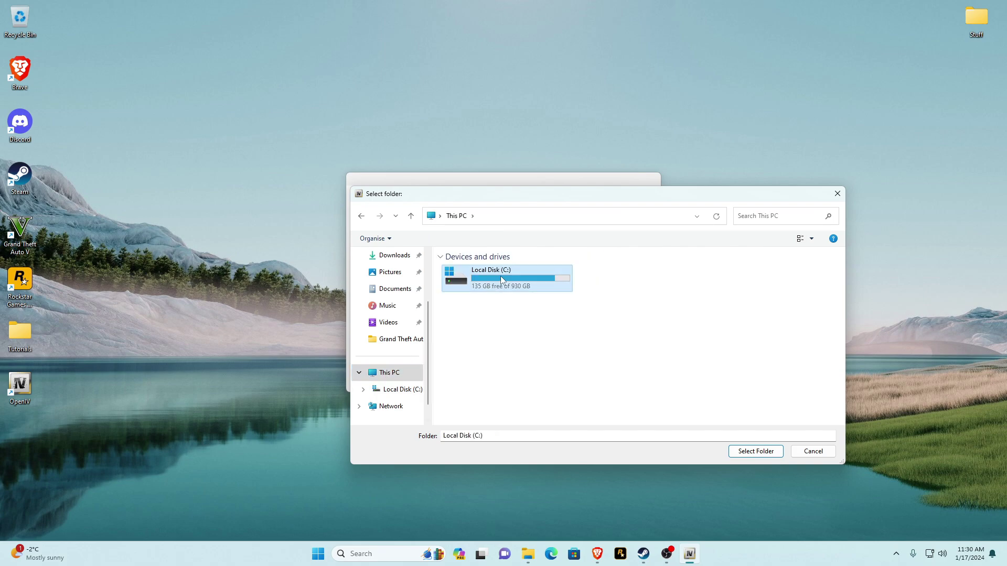
pyautogui.doubleClick(501, 280)
pyautogui.doubleClick(481, 352)
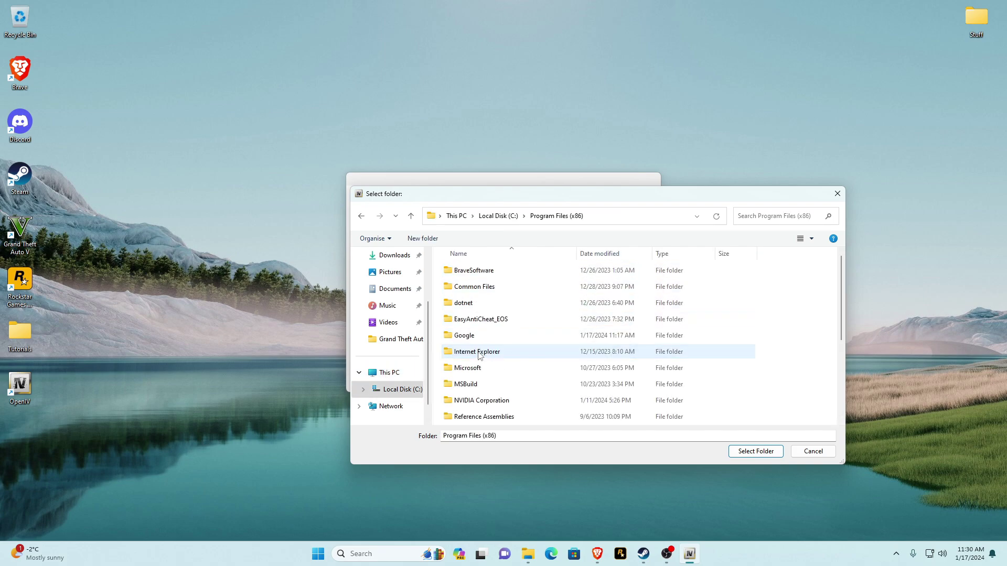
pyautogui.scroll(-2, 481, 362)
pyautogui.doubleClick(481, 400)
pyautogui.scroll(-2, 480, 398)
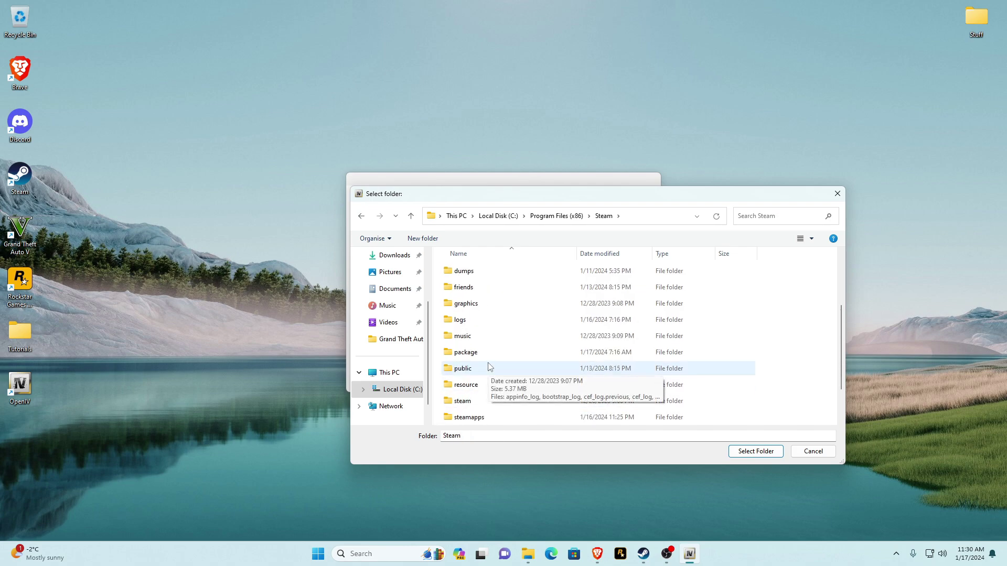
pyautogui.doubleClick(469, 417)
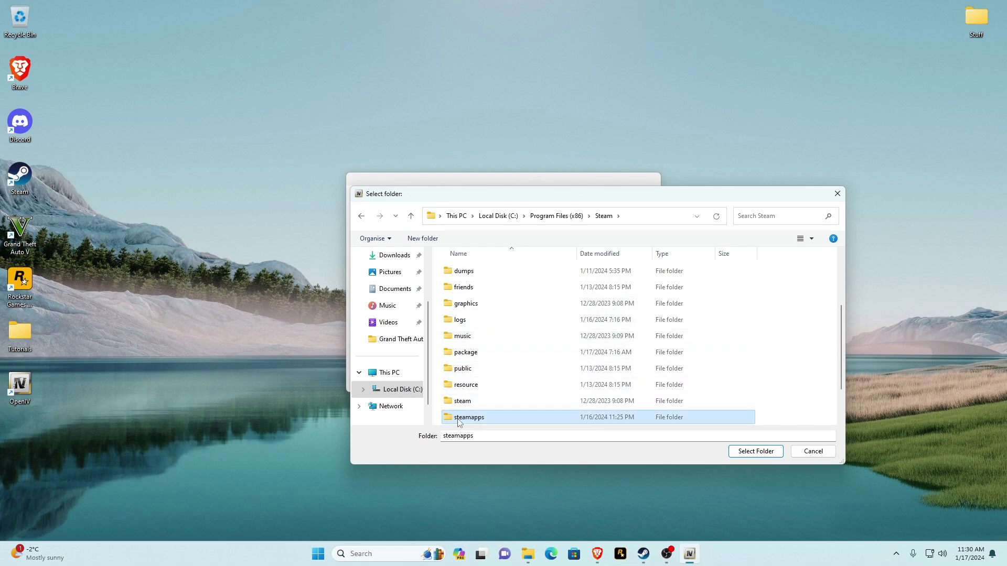
pyautogui.click(477, 271)
pyautogui.doubleClick(477, 271)
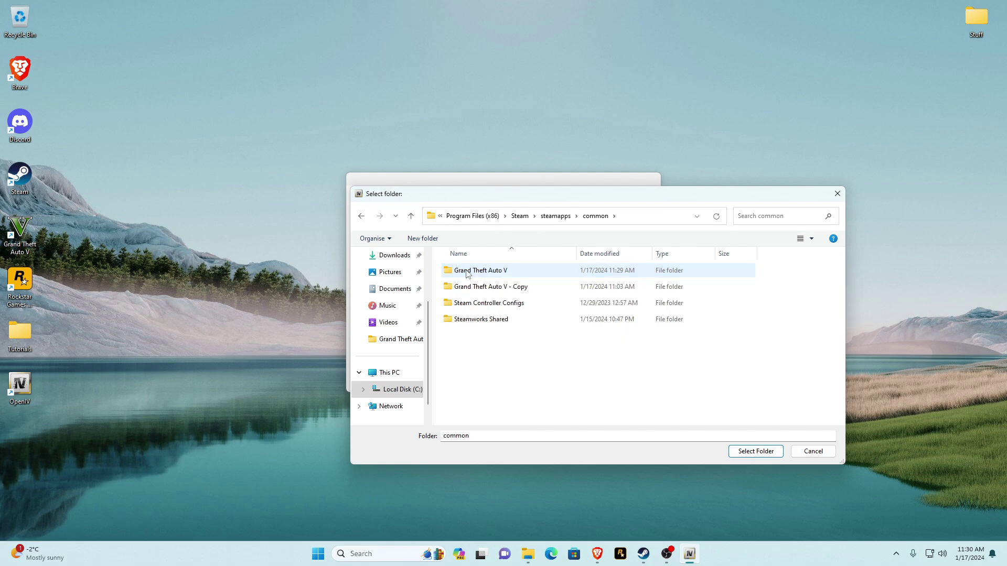
pyautogui.doubleClick(502, 273)
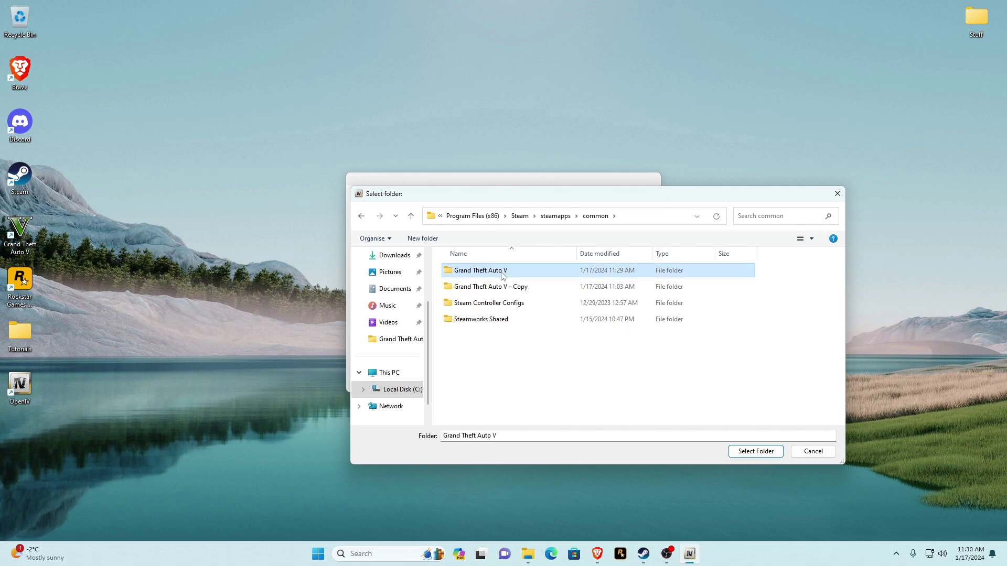
pyautogui.click(769, 457)
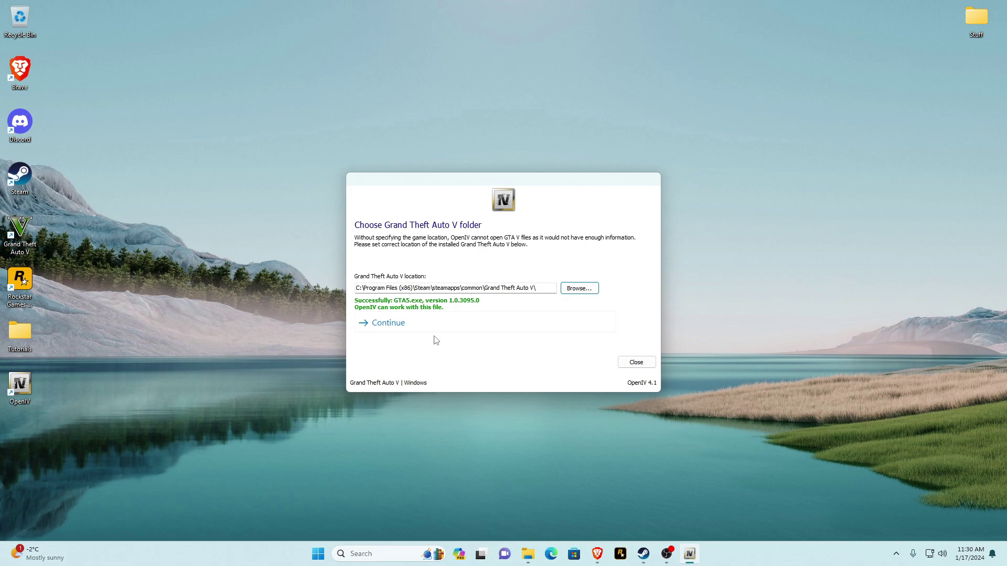
# - Accept the verified GTA V location and continue past the Backups reminder
pyautogui.click(391, 323)
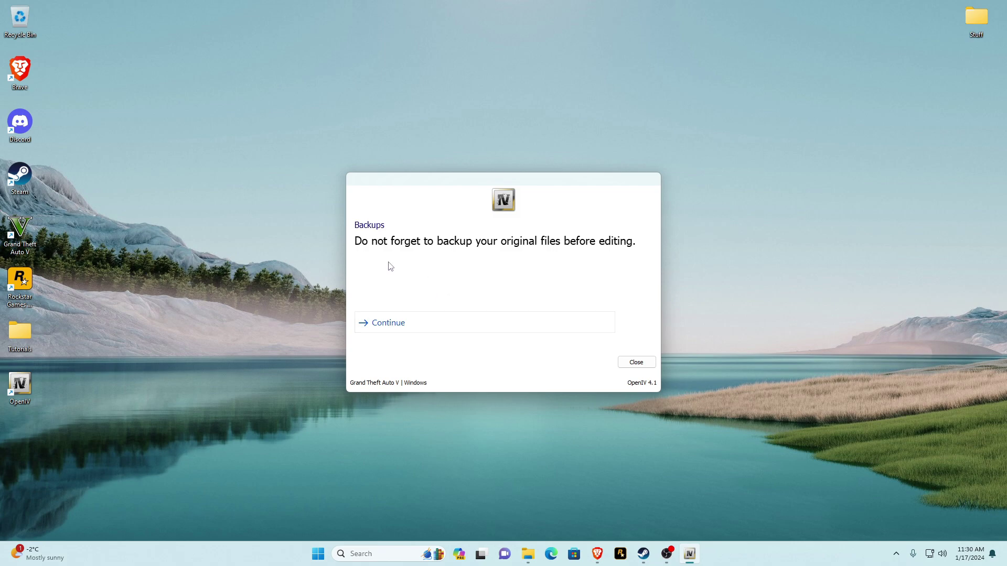
pyautogui.click(419, 324)
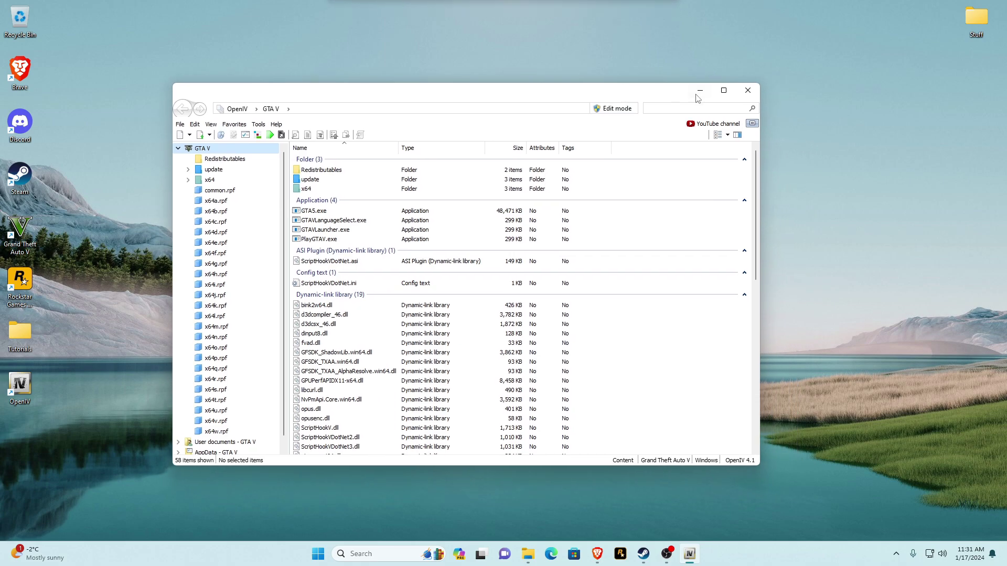
# - Maximize the OpenIV window and open the Tools menu
pyautogui.click(727, 93)
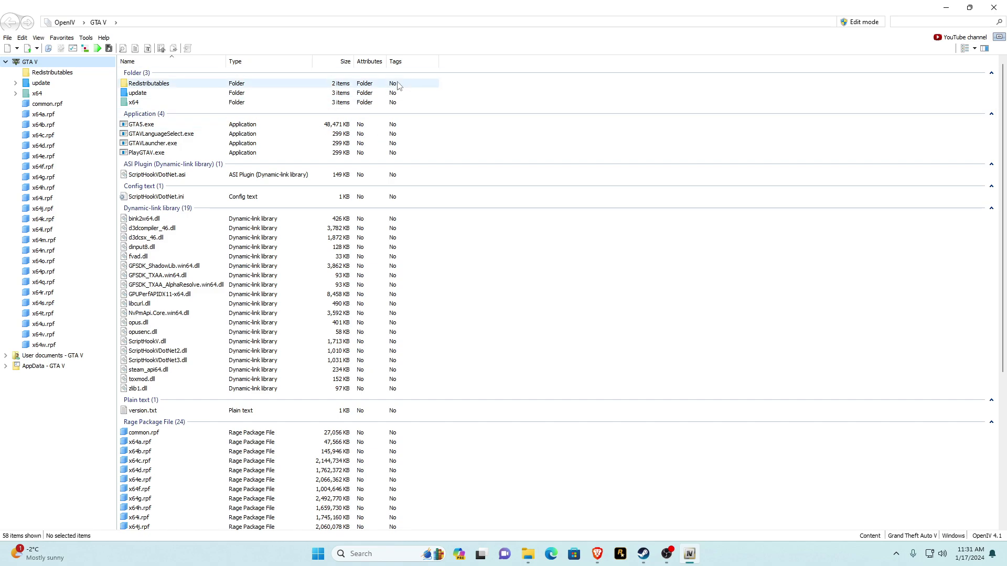
pyautogui.click(87, 39)
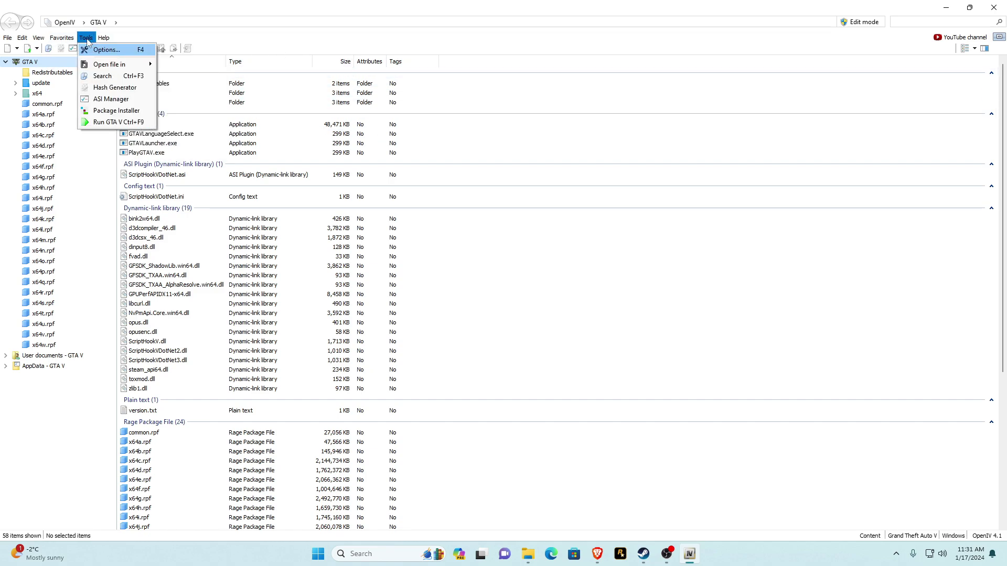
# - Install the OpenIV.ASI plugin, creating the mods folder, and the openCamera plugin
pyautogui.press('Escape')
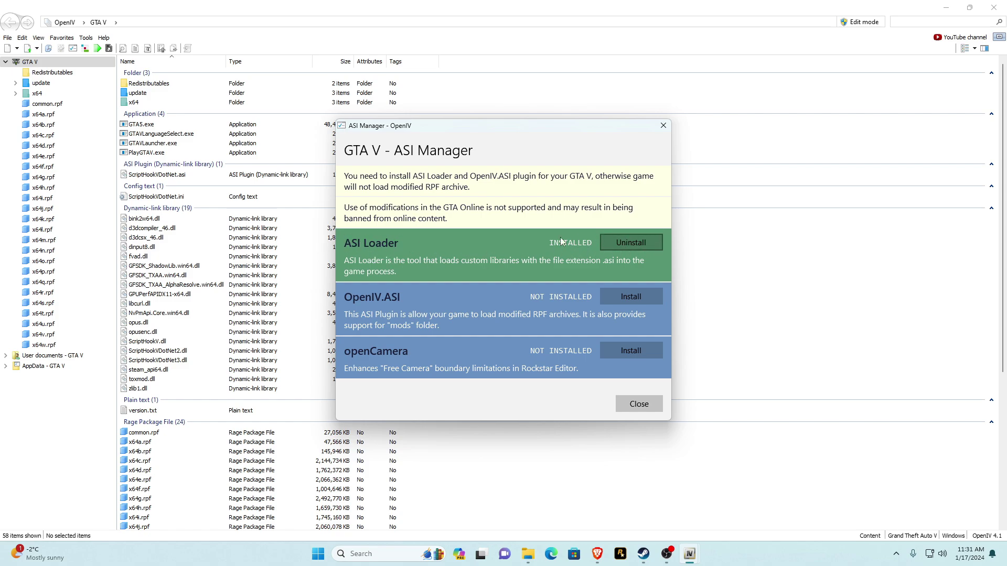
pyautogui.click(629, 296)
pyautogui.click(578, 321)
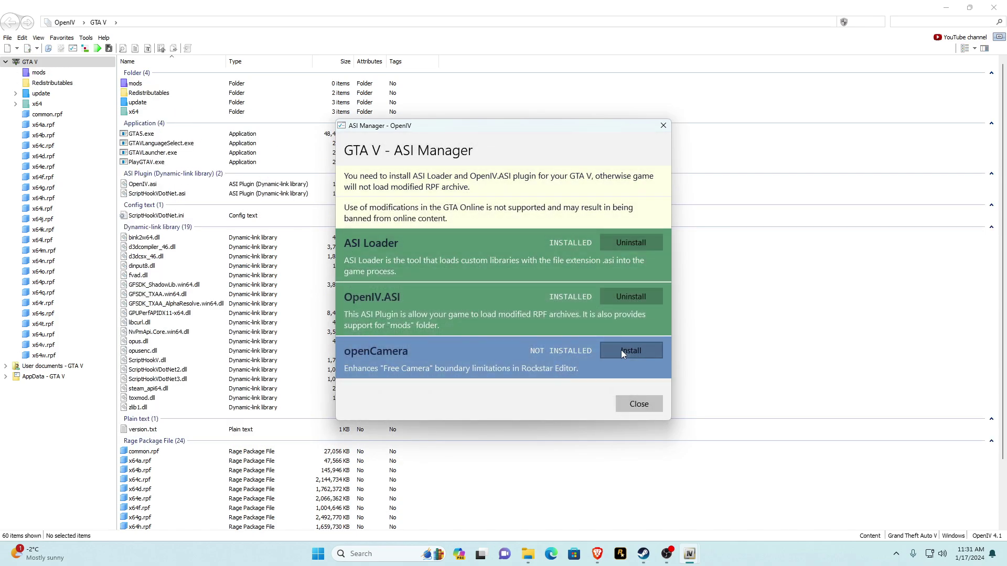
pyautogui.click(621, 350)
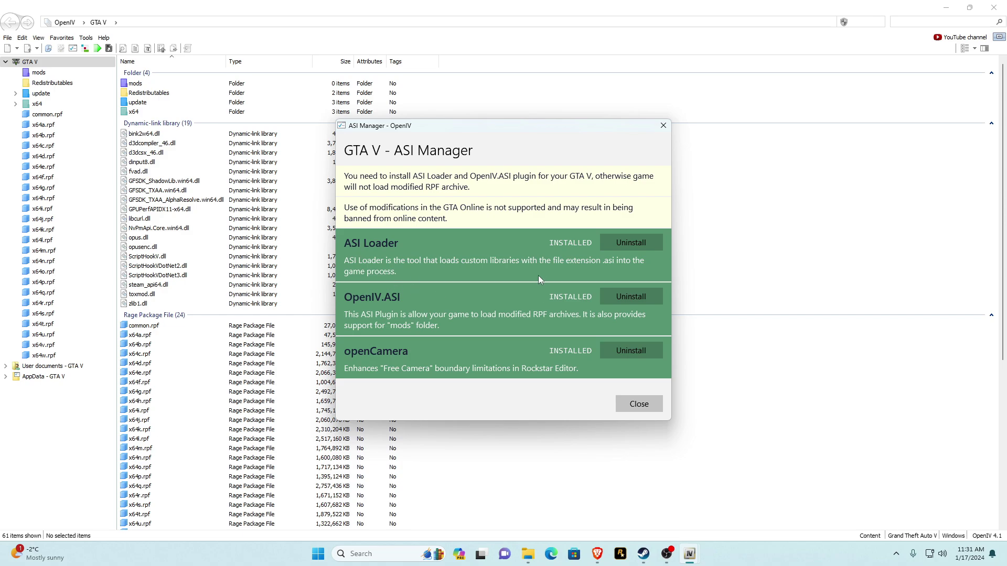
pyautogui.click(641, 404)
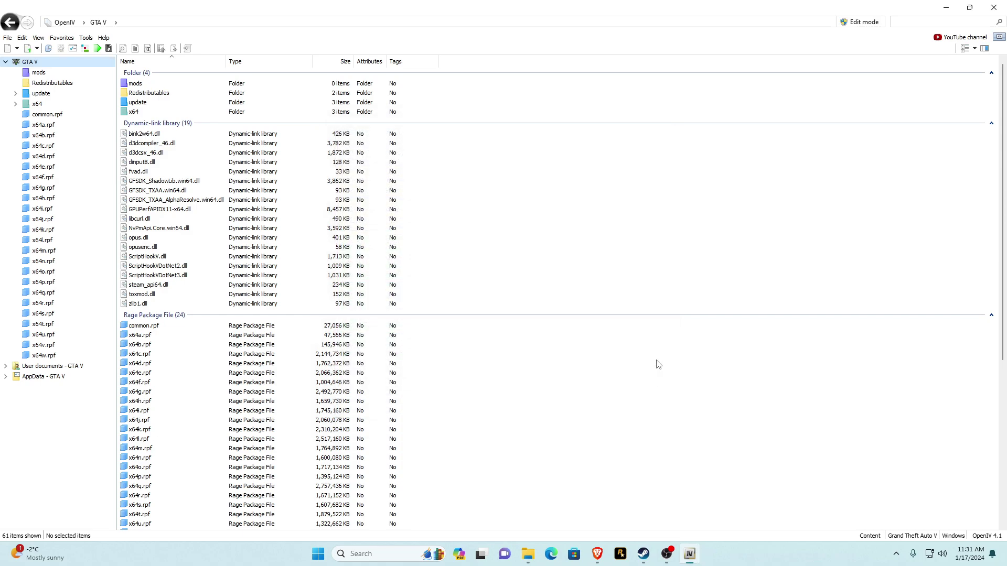
# - Turn on edit mode, confirm the warning, and minimize OpenIV
pyautogui.click(862, 26)
pyautogui.click(536, 312)
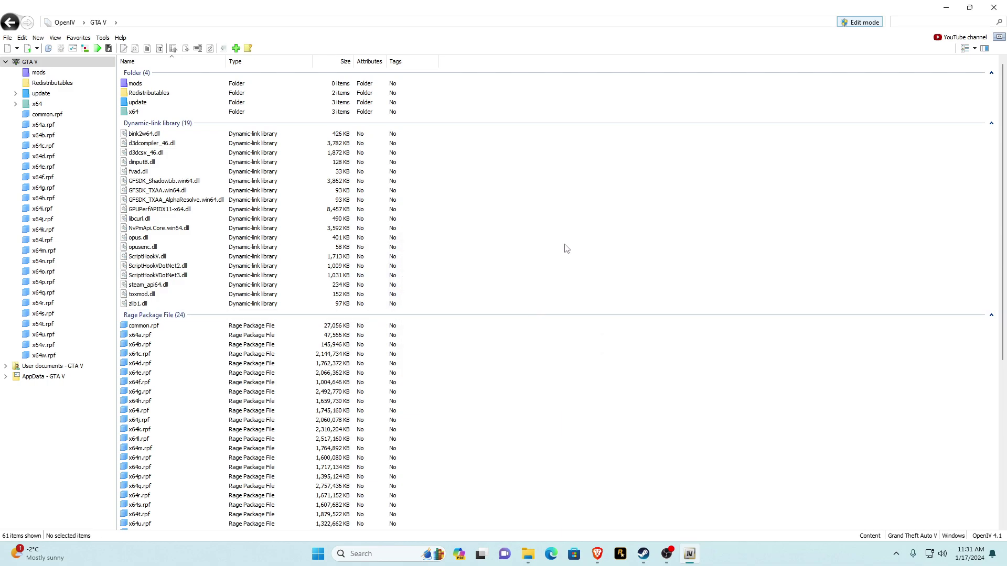
pyautogui.click(945, 7)
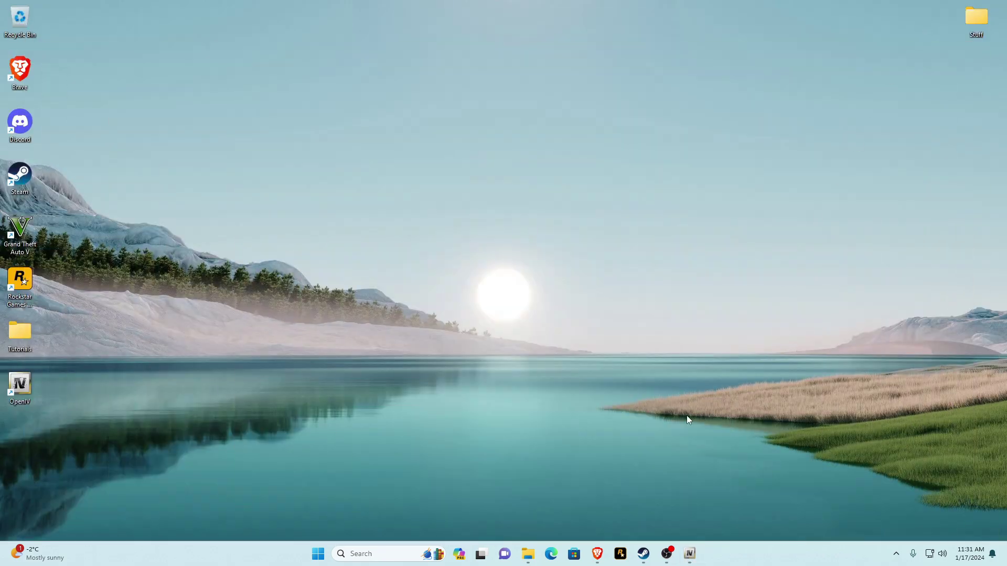
# - Maximize and refresh the Grand Theft Auto V folder, then check the empty mods folder
pyautogui.click(534, 554)
pyautogui.click(491, 8)
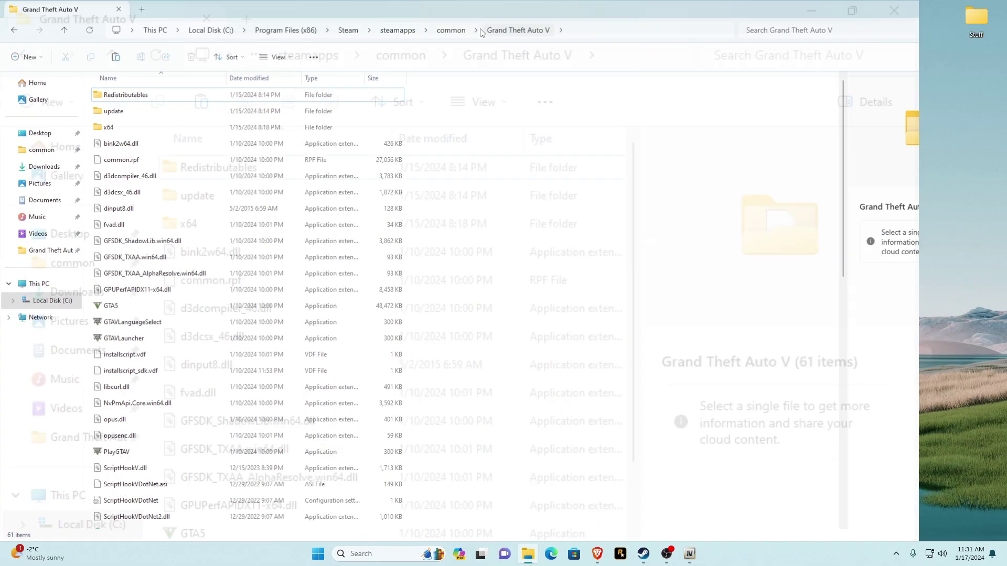
pyautogui.click(90, 29)
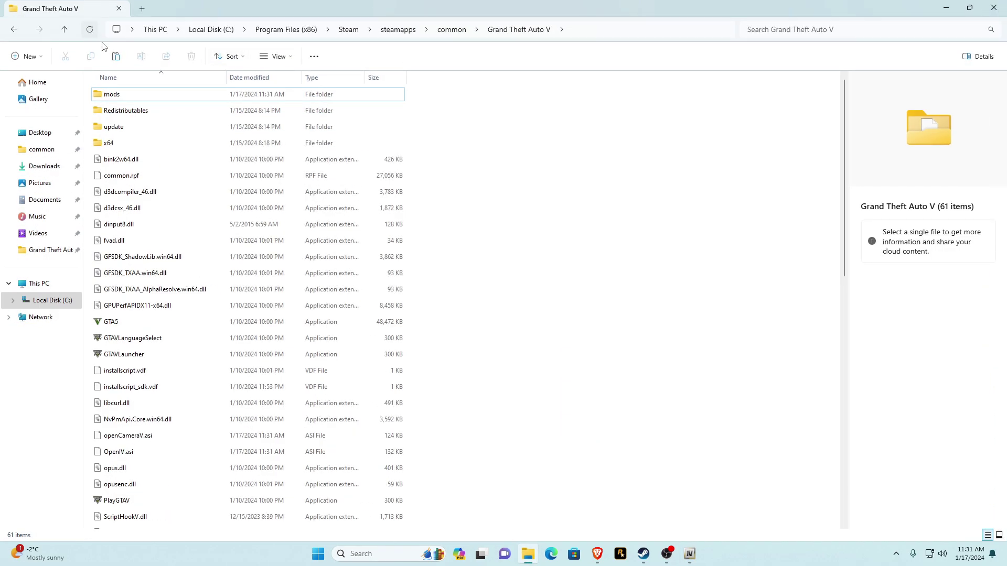
pyautogui.doubleClick(114, 99)
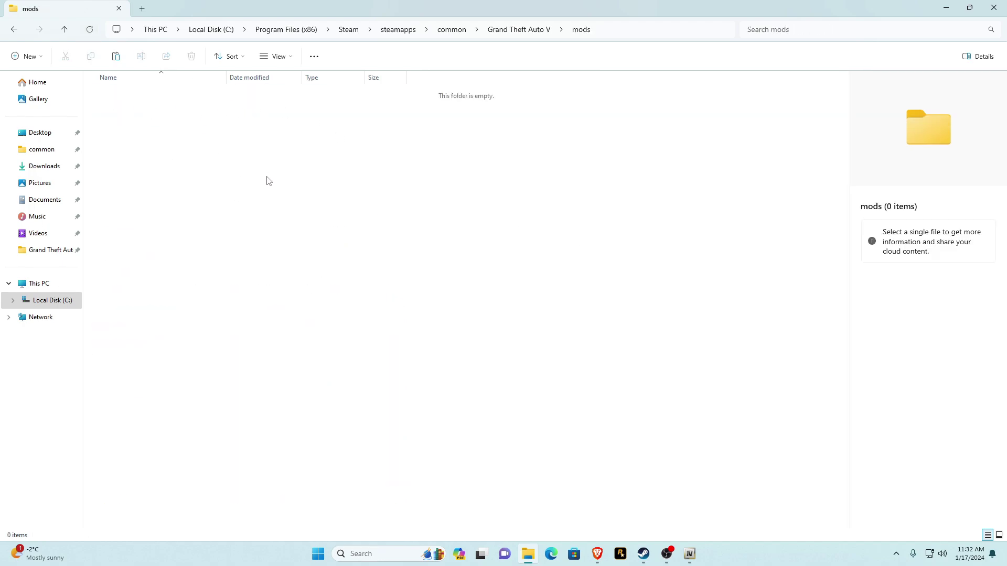
pyautogui.click(14, 29)
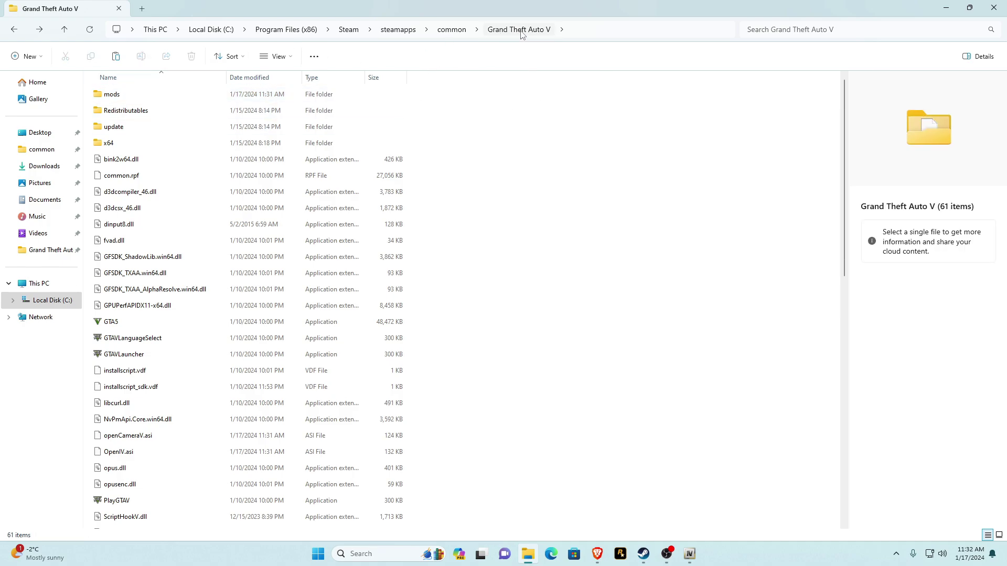
# - Select the update and x64 folders and copy them
pyautogui.click(116, 132)
pyautogui.keyDown('ctrl'); pyautogui.click(112, 145); pyautogui.keyUp('ctrl')
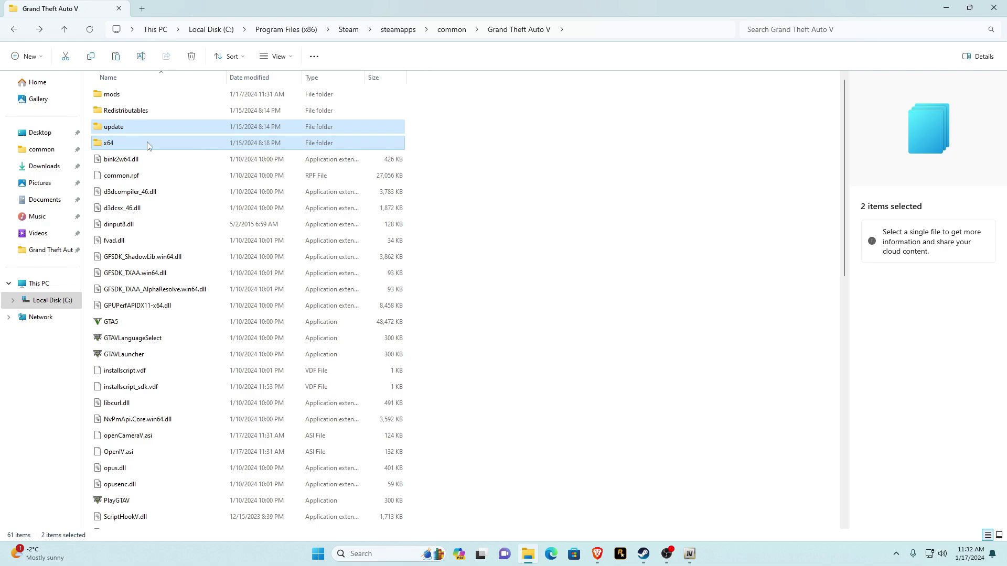
pyautogui.rightClick(140, 124)
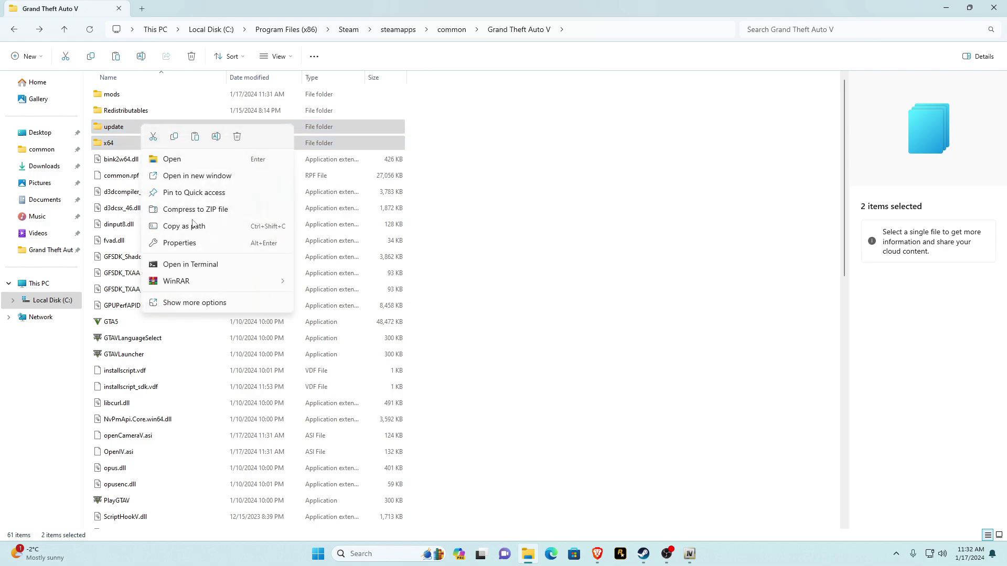
pyautogui.click(198, 304)
pyautogui.click(173, 268)
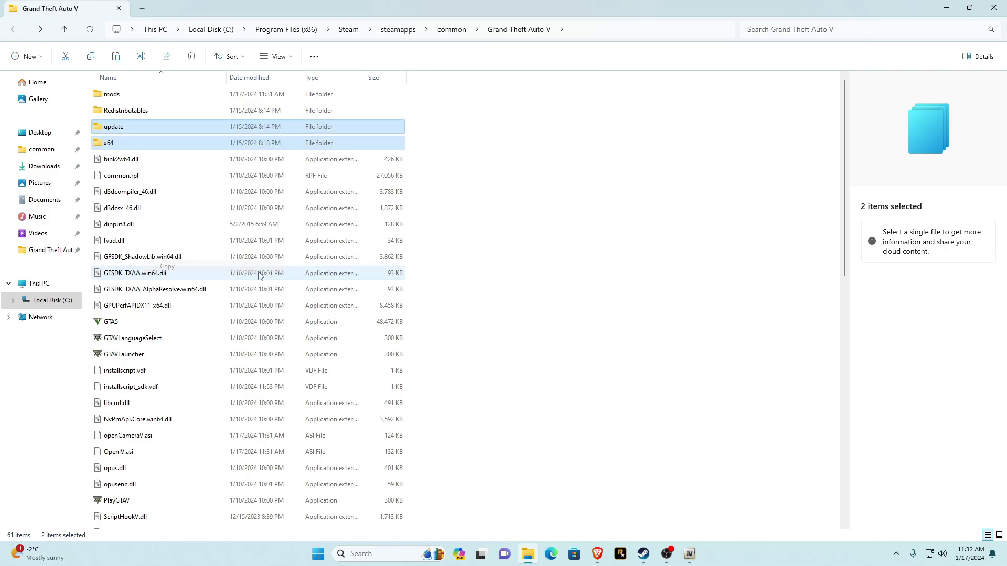
# - Paste the update and x64 folders into the mods folder
pyautogui.doubleClick(112, 95)
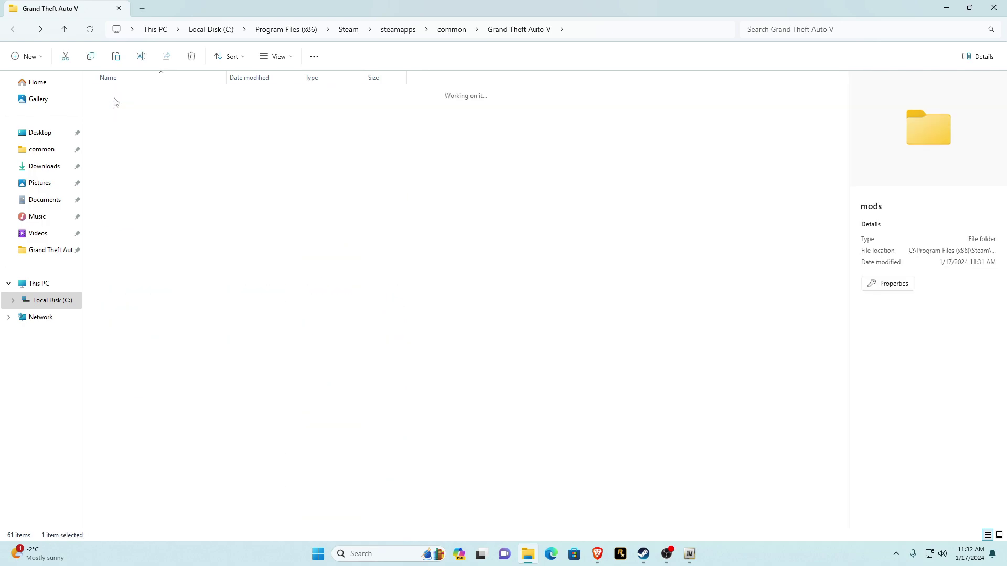
pyautogui.rightClick(178, 210)
pyautogui.click(230, 366)
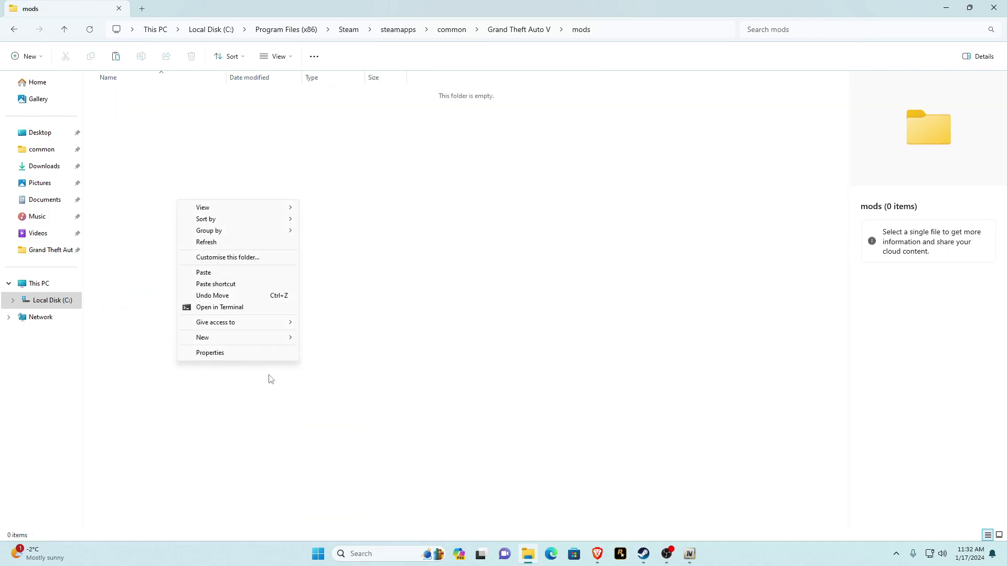
pyautogui.click(210, 274)
pyautogui.hotkey('ctrl', 'v')
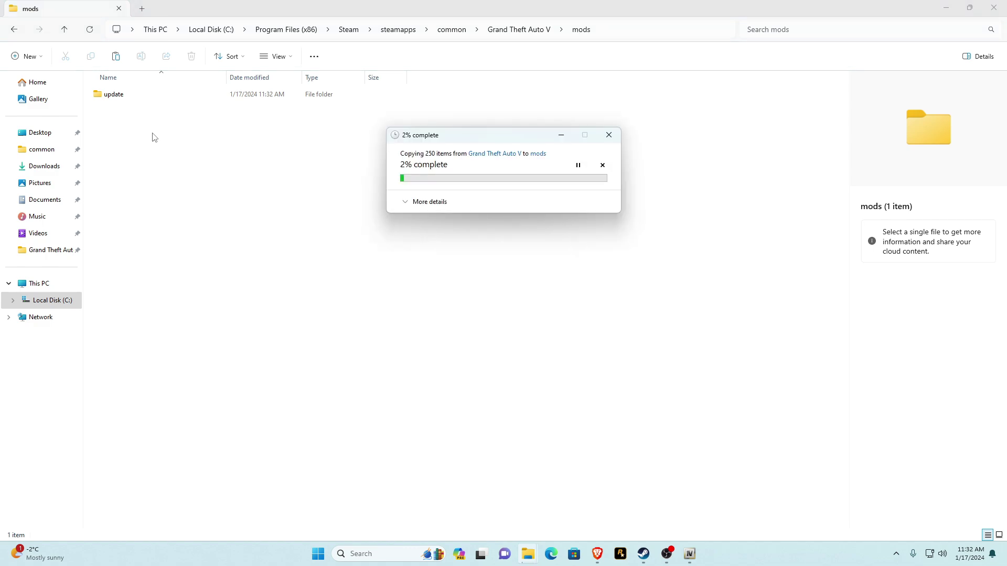